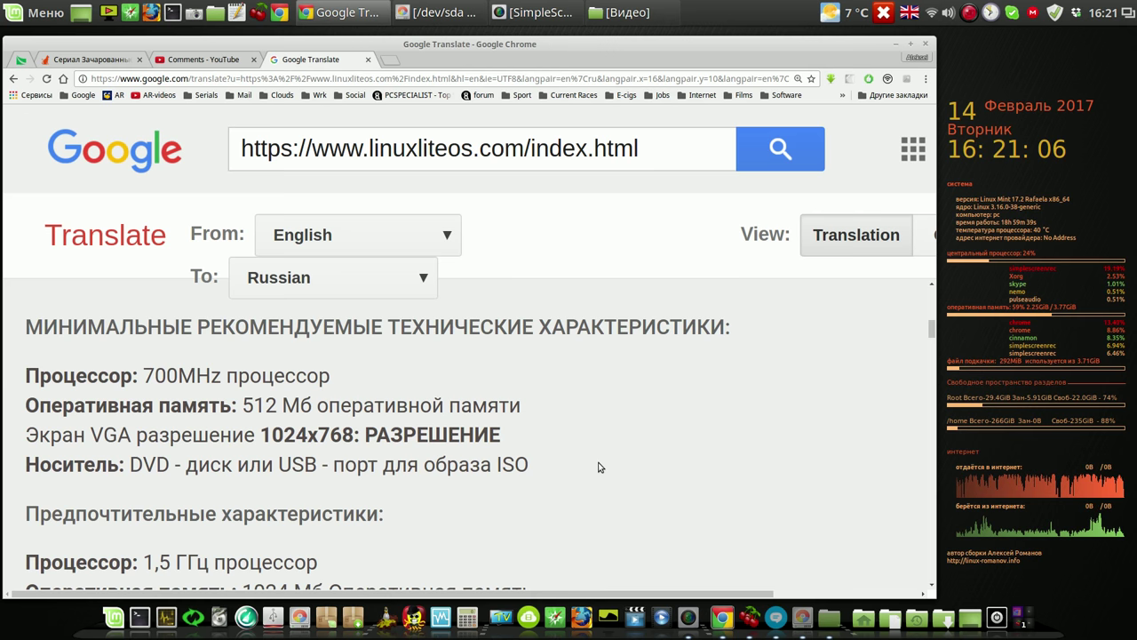
Step: Review the translated Linux Lite page's system requirements, information links and 32-bit and 64-bit download options, and minimise the browser window
{"action": "scroll", "coordinate": [599, 466], "scroll_direction": "down", "scroll_amount": 4}
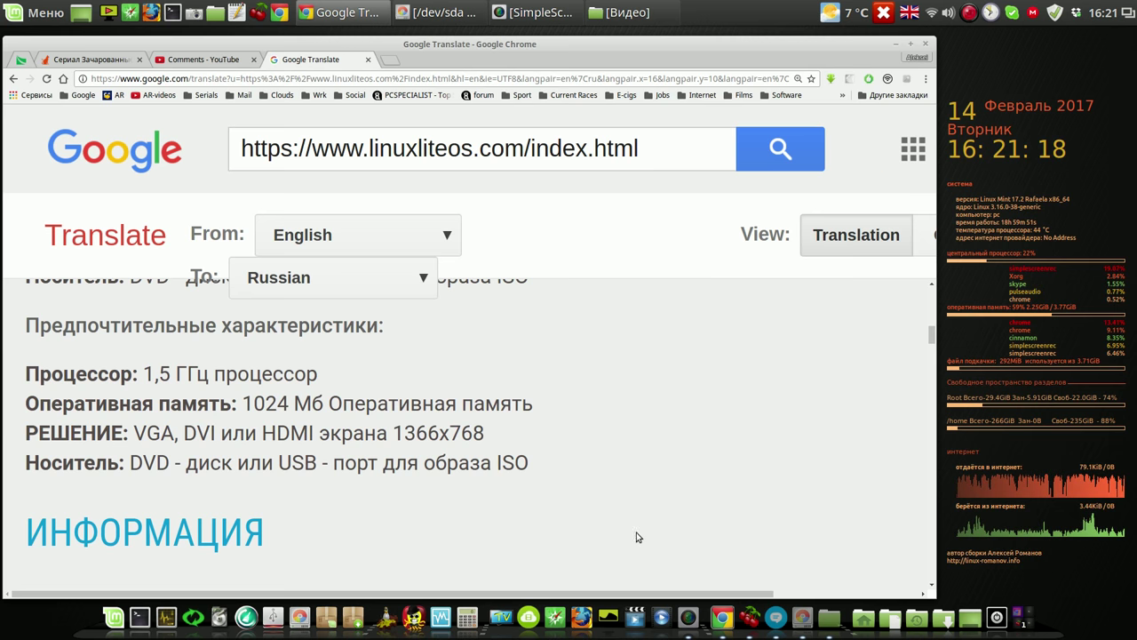
{"action": "scroll", "coordinate": [760, 494], "scroll_direction": "up", "scroll_amount": 3}
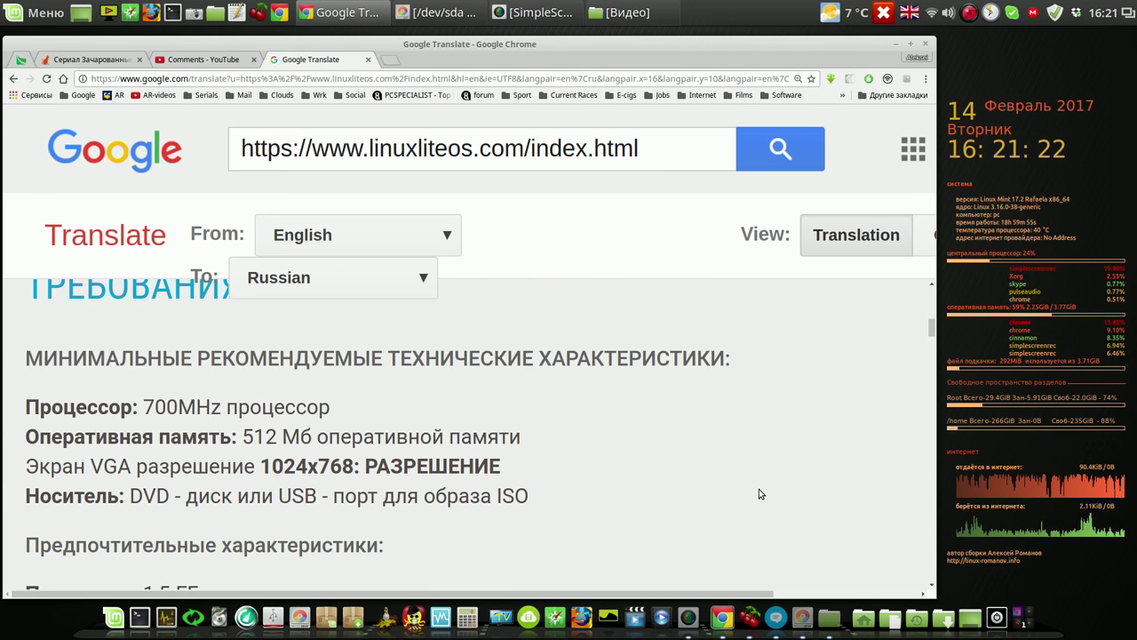
{"action": "scroll", "coordinate": [747, 457], "scroll_direction": "down", "scroll_amount": 2}
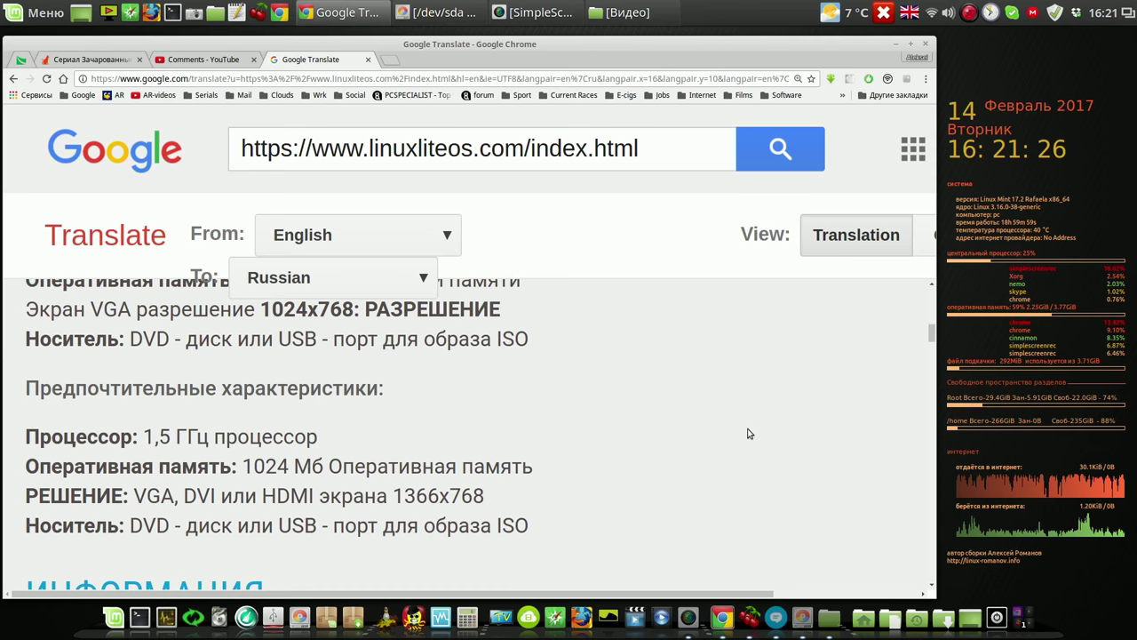
{"action": "scroll", "coordinate": [748, 434], "scroll_direction": "down", "scroll_amount": 2}
{"action": "scroll", "coordinate": [748, 431], "scroll_direction": "down", "scroll_amount": 1}
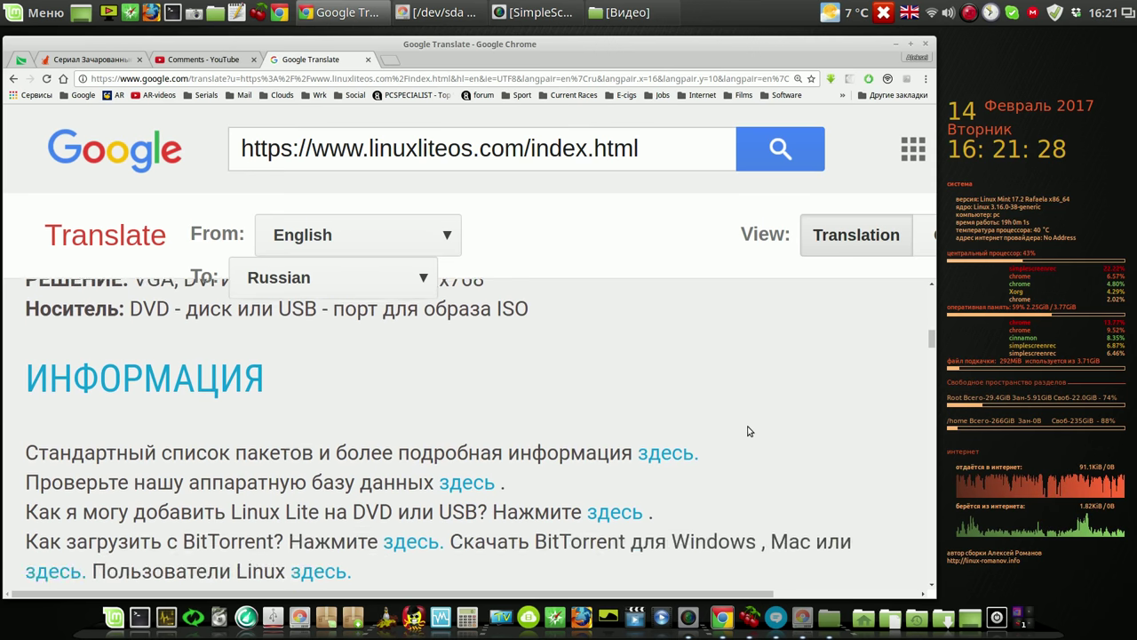
{"action": "scroll", "coordinate": [748, 431], "scroll_direction": "down", "scroll_amount": 1}
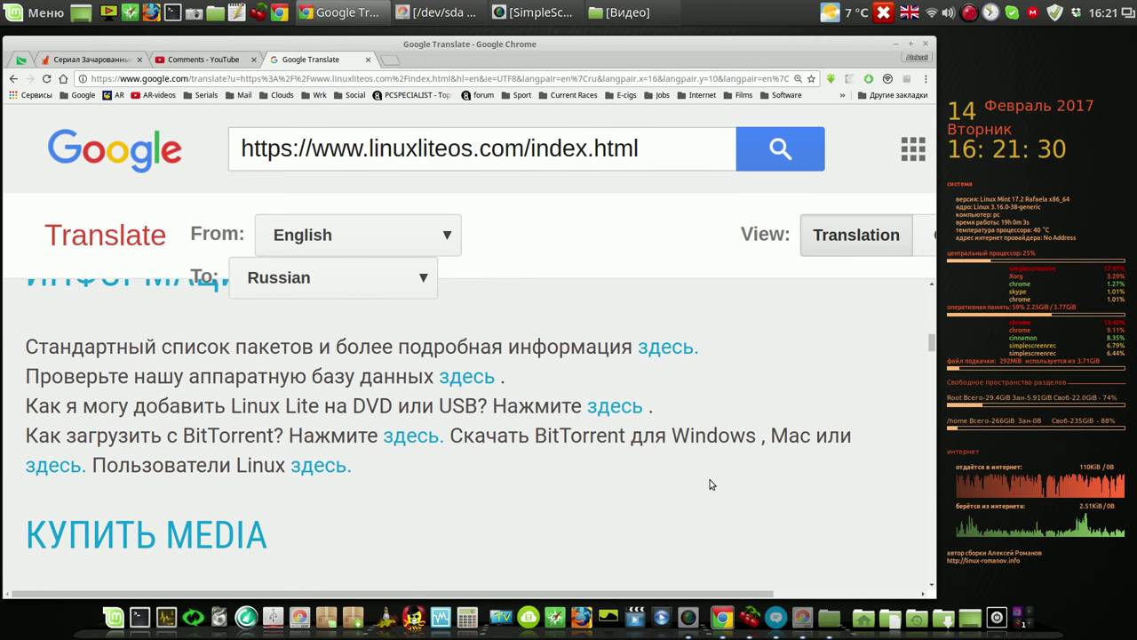
{"action": "scroll", "coordinate": [711, 484], "scroll_direction": "down", "scroll_amount": 1}
{"action": "scroll", "coordinate": [711, 485], "scroll_direction": "down", "scroll_amount": 2}
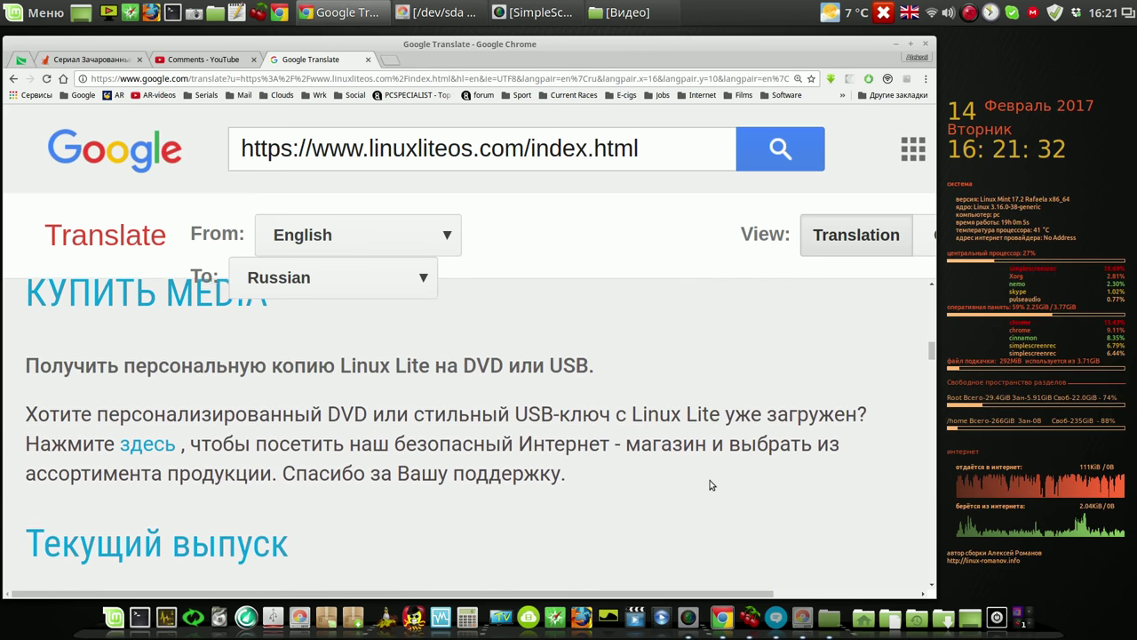
{"action": "scroll", "coordinate": [711, 485], "scroll_direction": "down", "scroll_amount": 1}
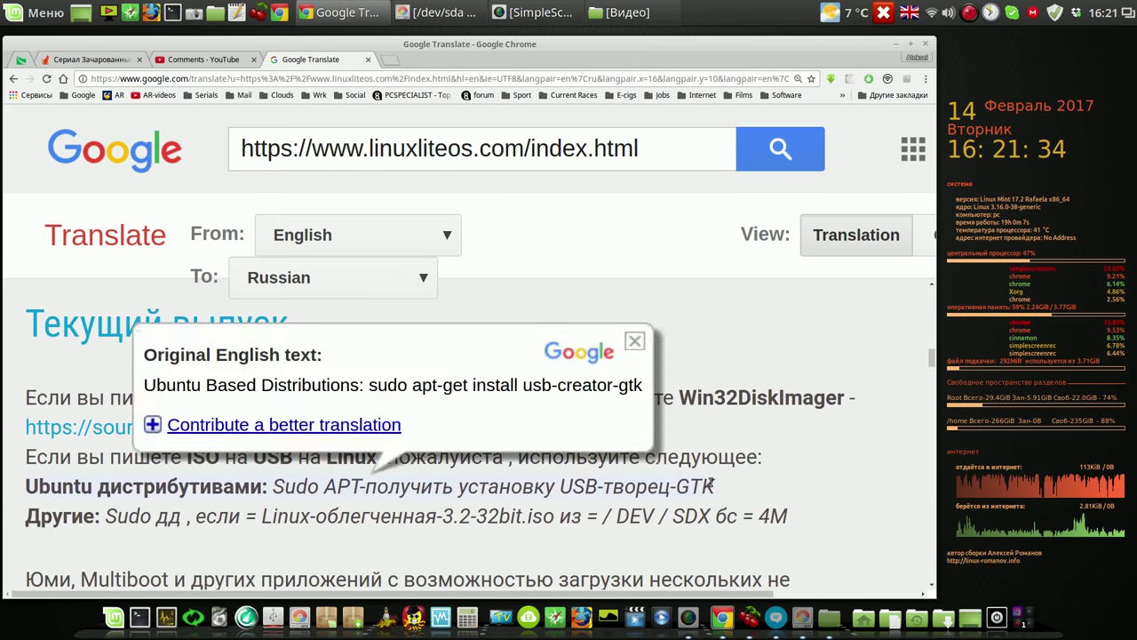
{"action": "scroll", "coordinate": [711, 482], "scroll_direction": "down", "scroll_amount": 1}
{"action": "scroll", "coordinate": [710, 481], "scroll_direction": "down", "scroll_amount": 1}
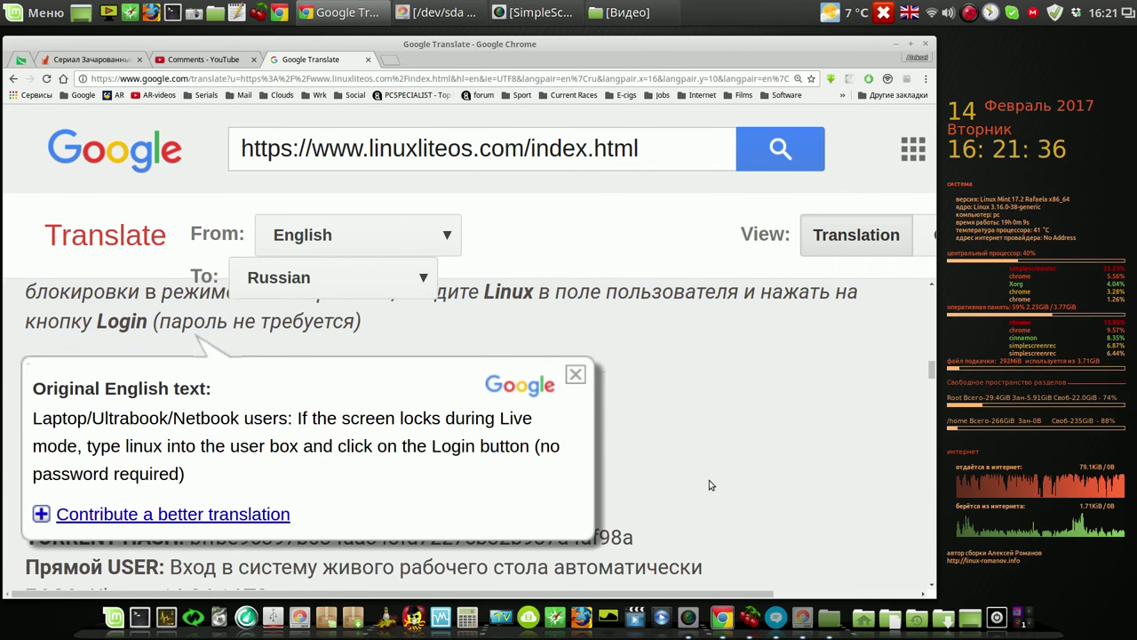
{"action": "scroll", "coordinate": [711, 484], "scroll_direction": "down", "scroll_amount": 1}
{"action": "scroll", "coordinate": [709, 484], "scroll_direction": "down", "scroll_amount": 2}
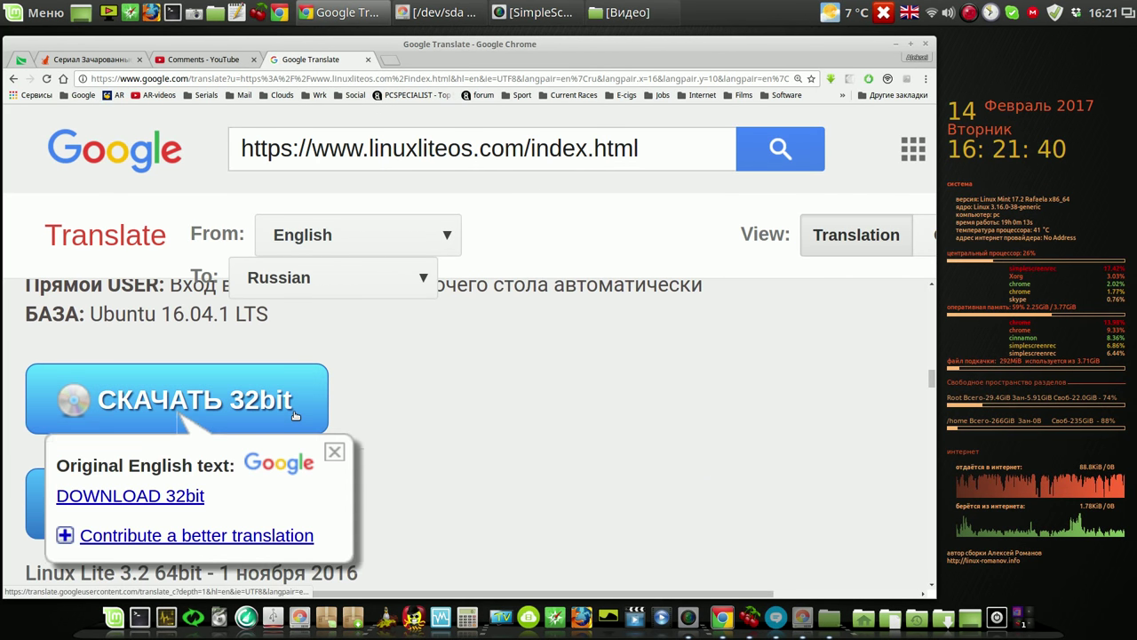
{"action": "scroll", "coordinate": [580, 454], "scroll_direction": "down", "scroll_amount": 5}
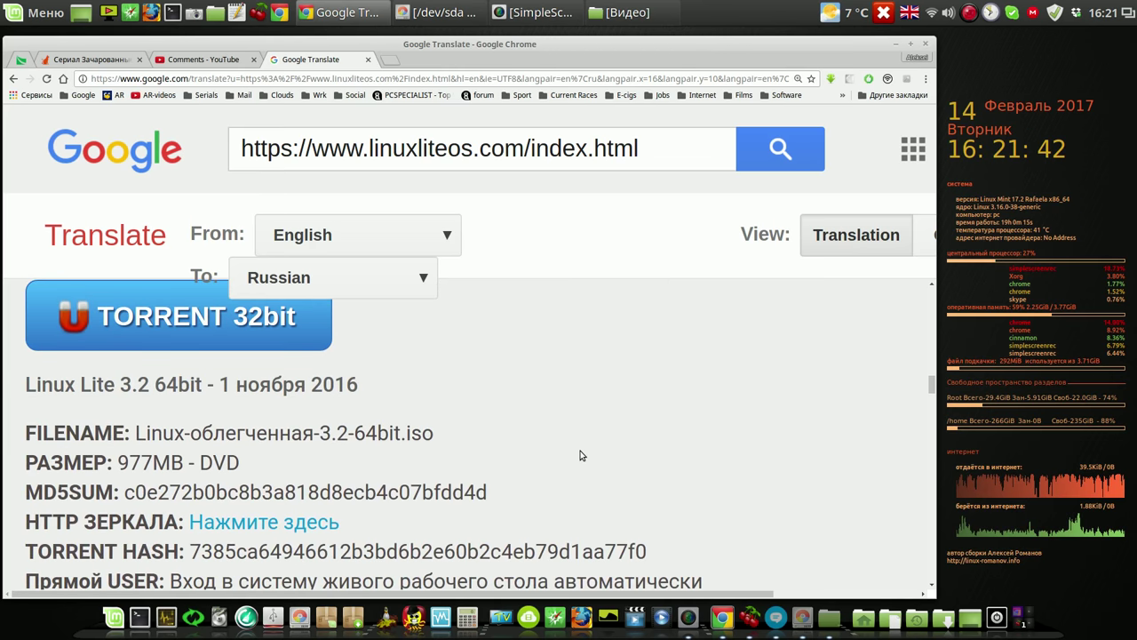
{"action": "scroll", "coordinate": [579, 454], "scroll_direction": "down", "scroll_amount": 2}
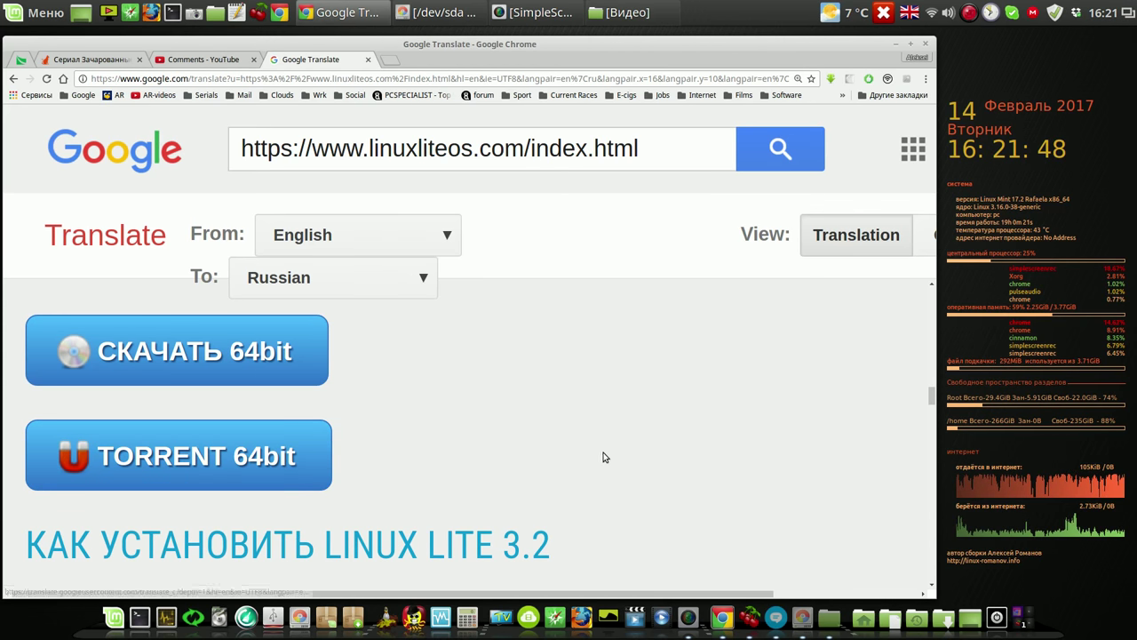
{"action": "left_click", "coordinate": [897, 44]}
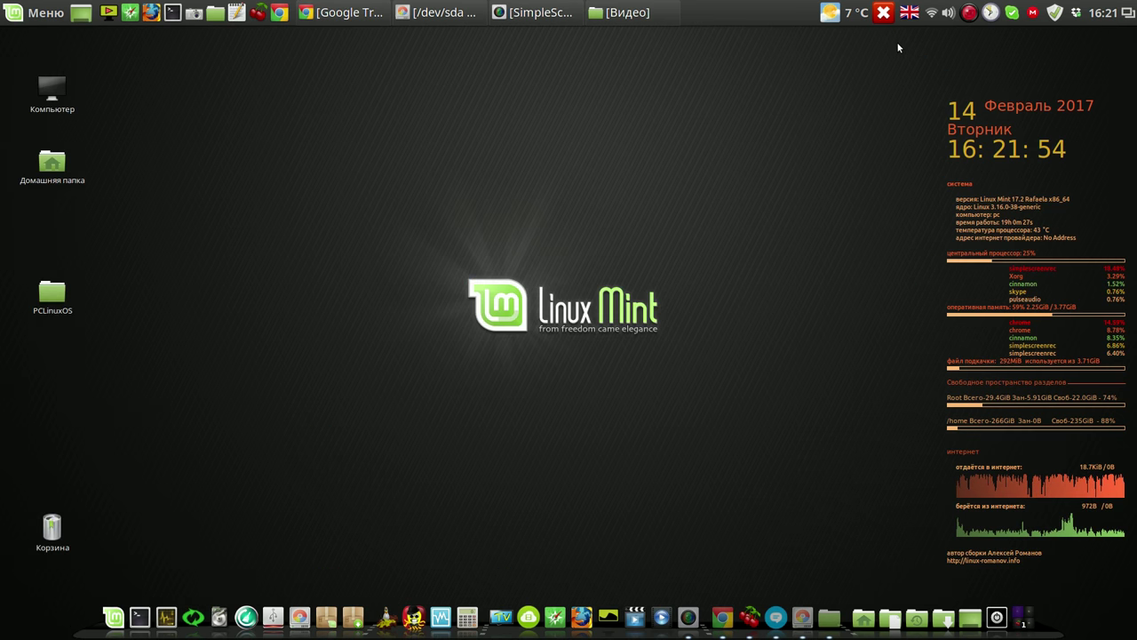
{"action": "right_click", "coordinate": [975, 13]}
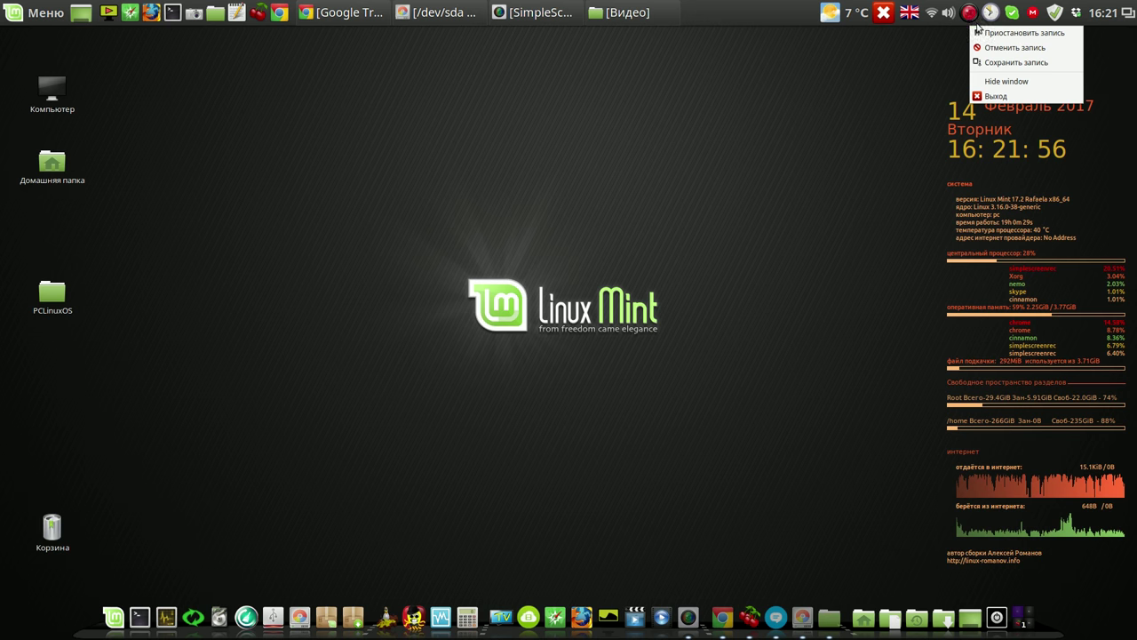
{"action": "left_click", "coordinate": [981, 33]}
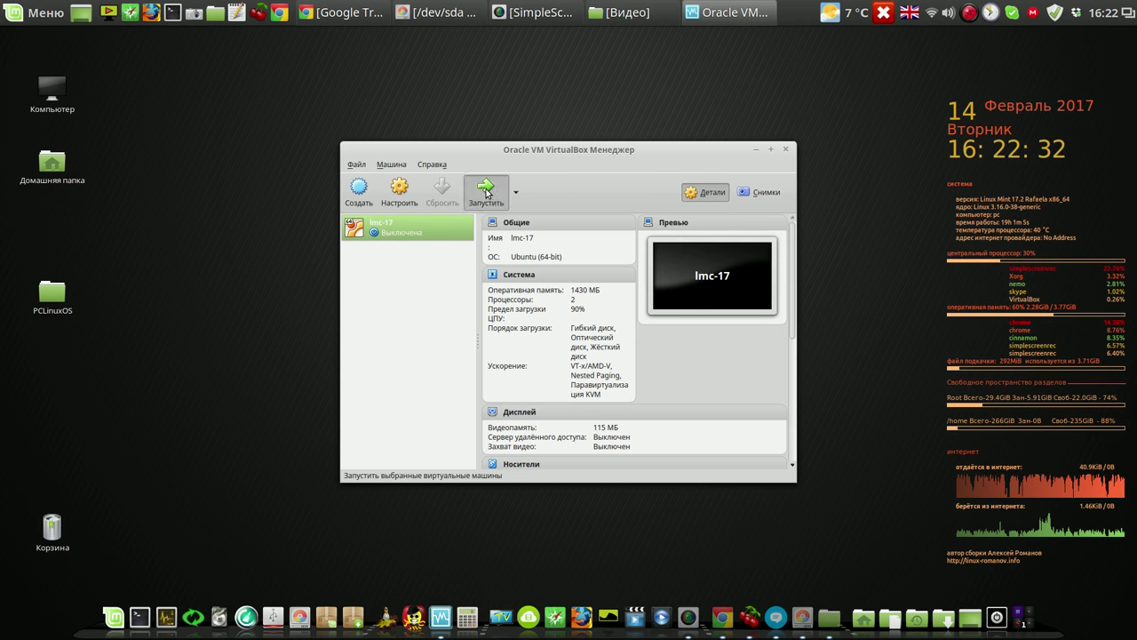
Step: Start the lmc-17 virtual machine with the Start Linux Lite boot option and minimise the VirtualBox manager window
{"action": "left_click", "coordinate": [486, 192]}
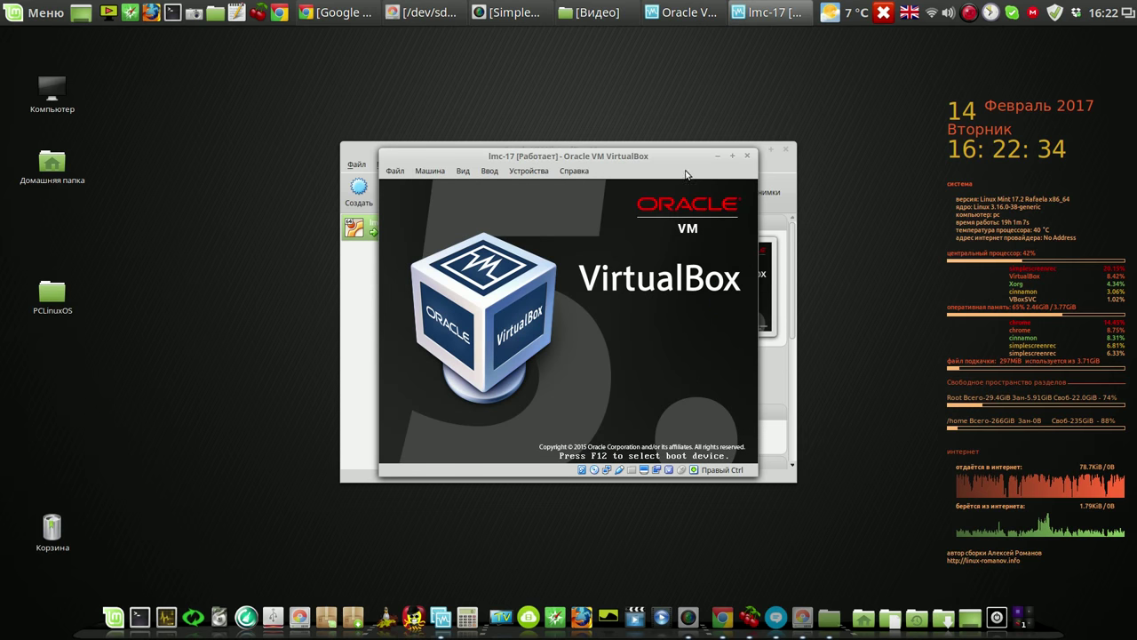
{"action": "left_click_drag", "start_coordinate": [657, 156], "coordinate": [495, 108]}
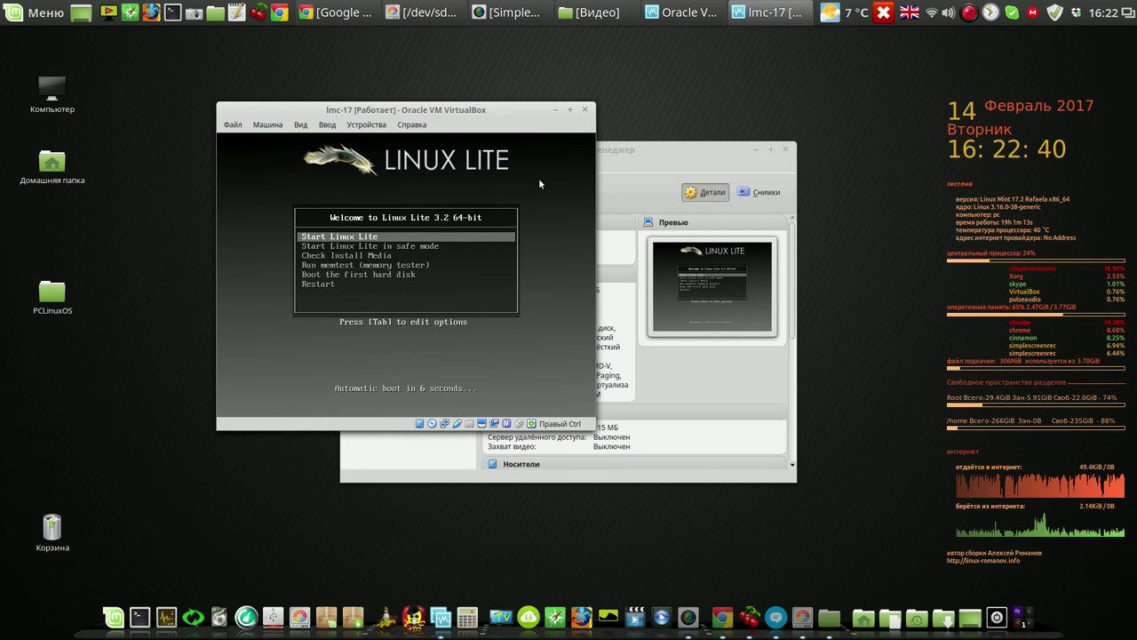
{"action": "key", "text": "Return"}
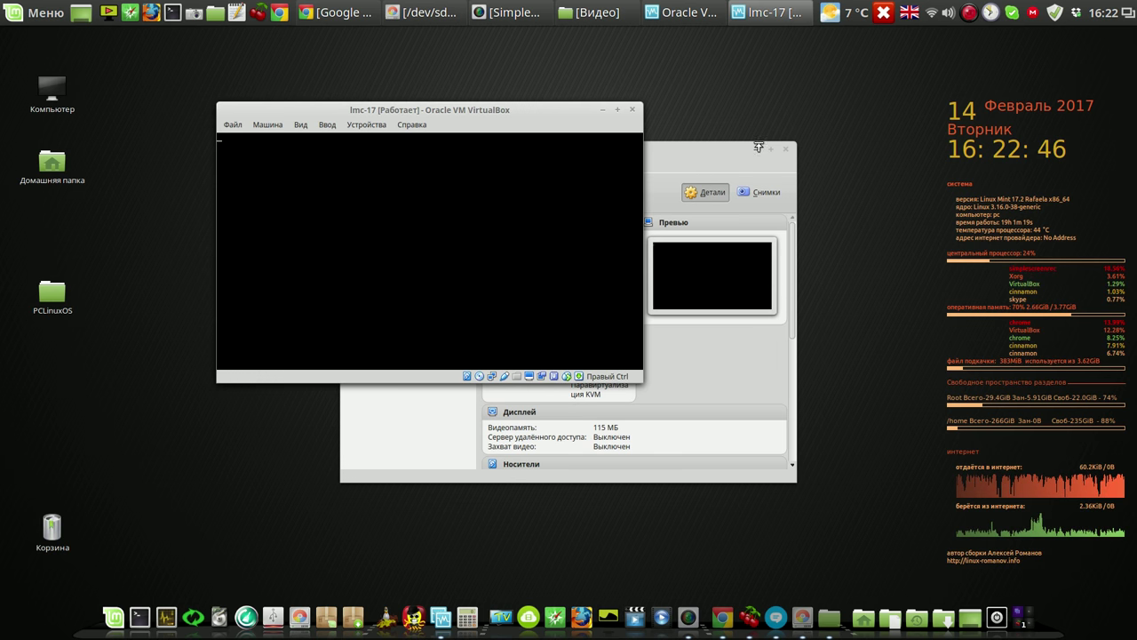
{"action": "left_click", "coordinate": [757, 155]}
{"action": "left_click", "coordinate": [756, 153]}
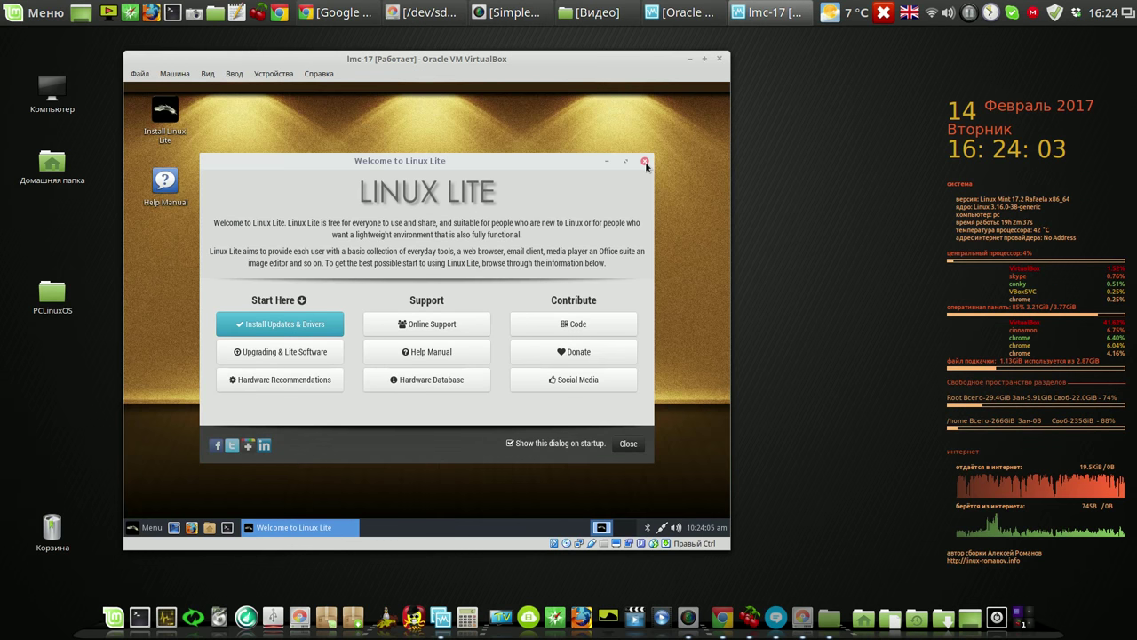
Step: Close the Welcome to Linux Lite window and power off the lmc-17 virtual machine
{"action": "left_click", "coordinate": [645, 163]}
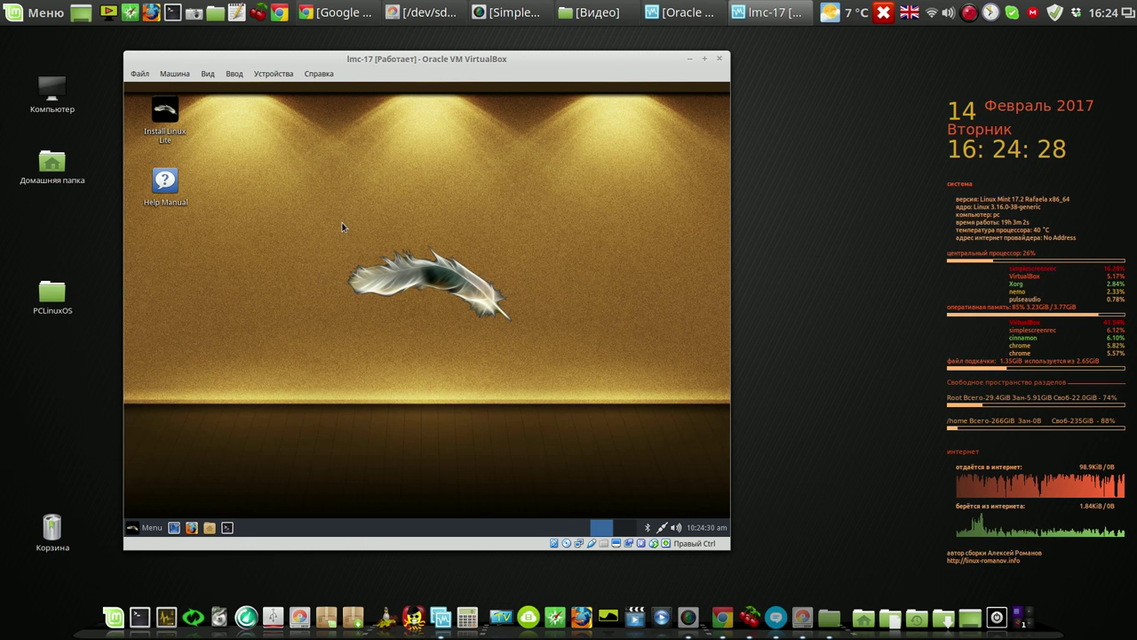
{"action": "left_click", "coordinate": [720, 62]}
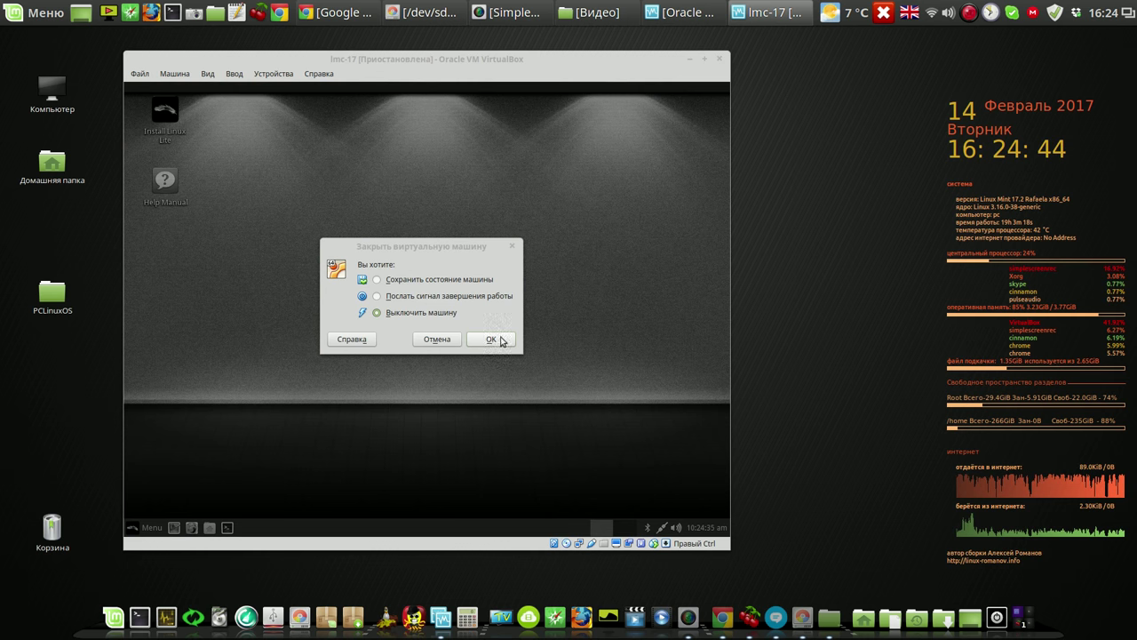
{"action": "left_click", "coordinate": [497, 339]}
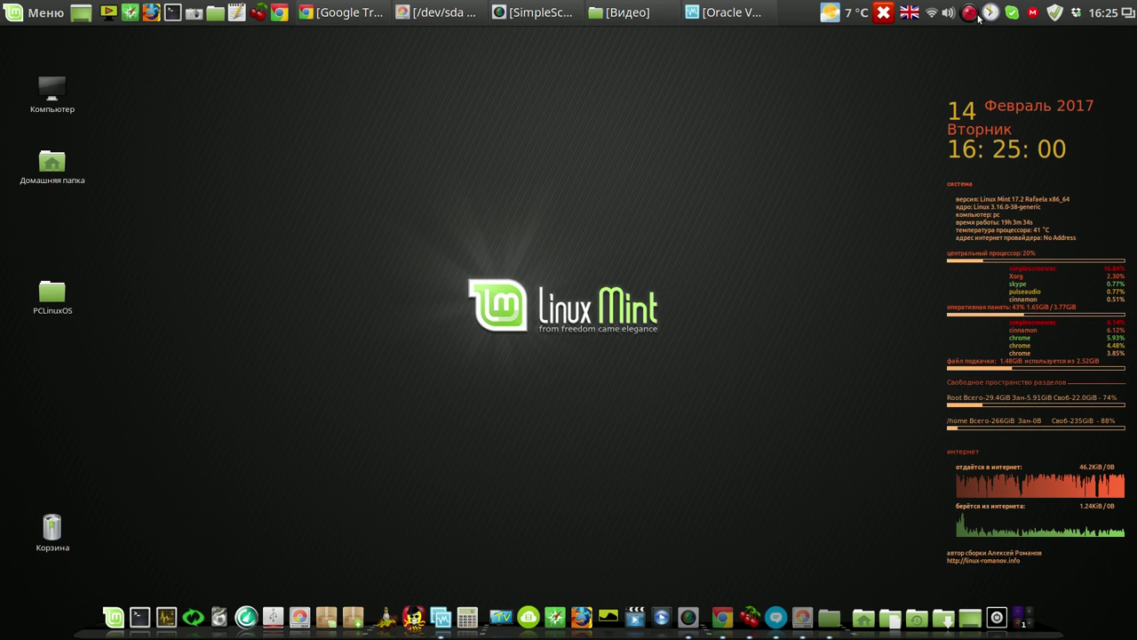
{"action": "right_click", "coordinate": [970, 14]}
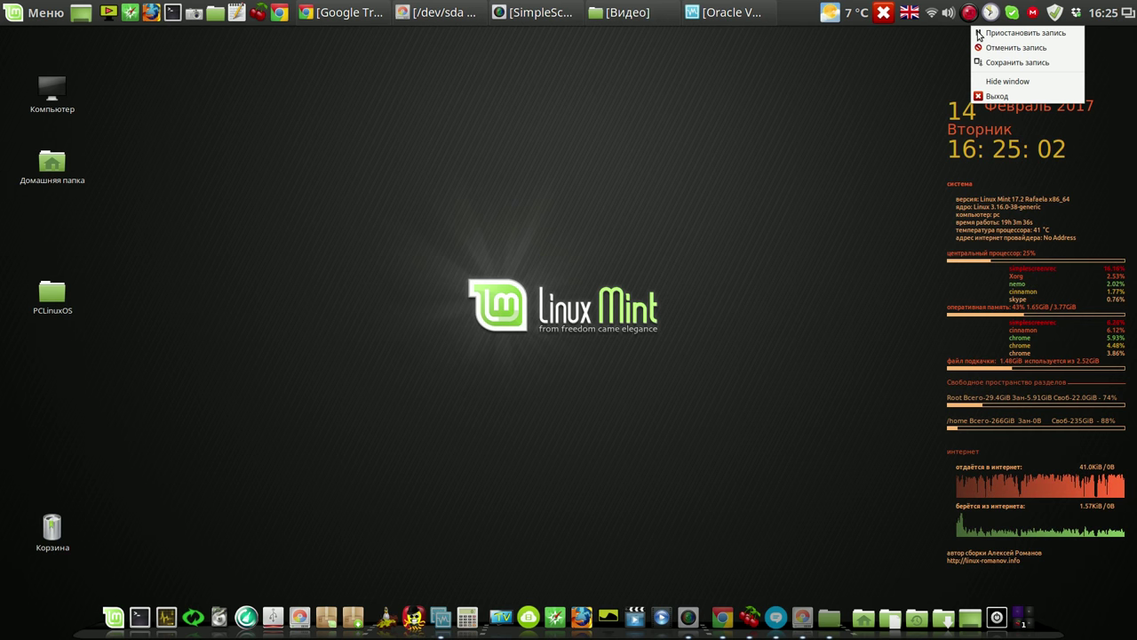
{"action": "left_click", "coordinate": [979, 33]}
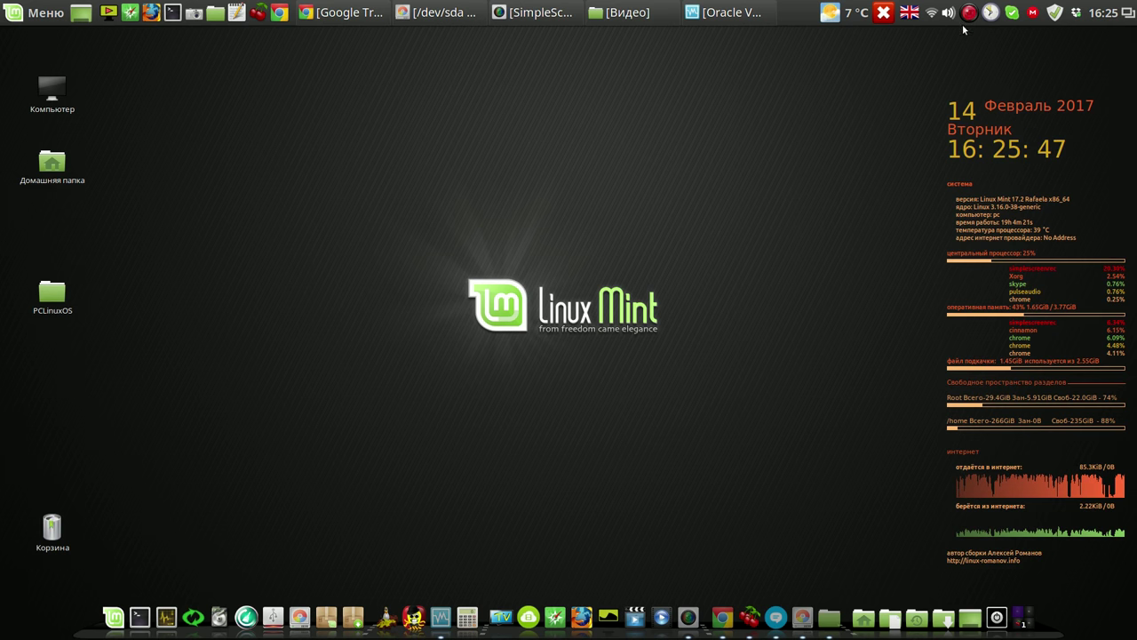
Step: In the USB flash drive formatting tool, choose the TDKMedia Trans-It Drive (/dev/sdd) and set its volume label to 777
{"action": "left_click", "coordinate": [276, 622]}
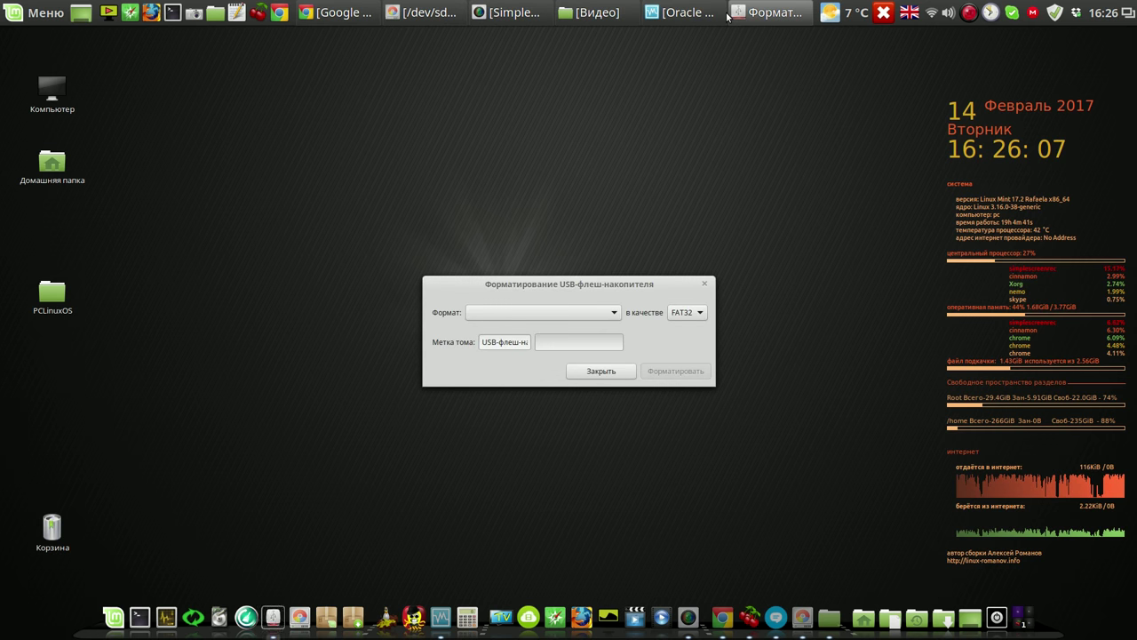
{"action": "left_click", "coordinate": [565, 313]}
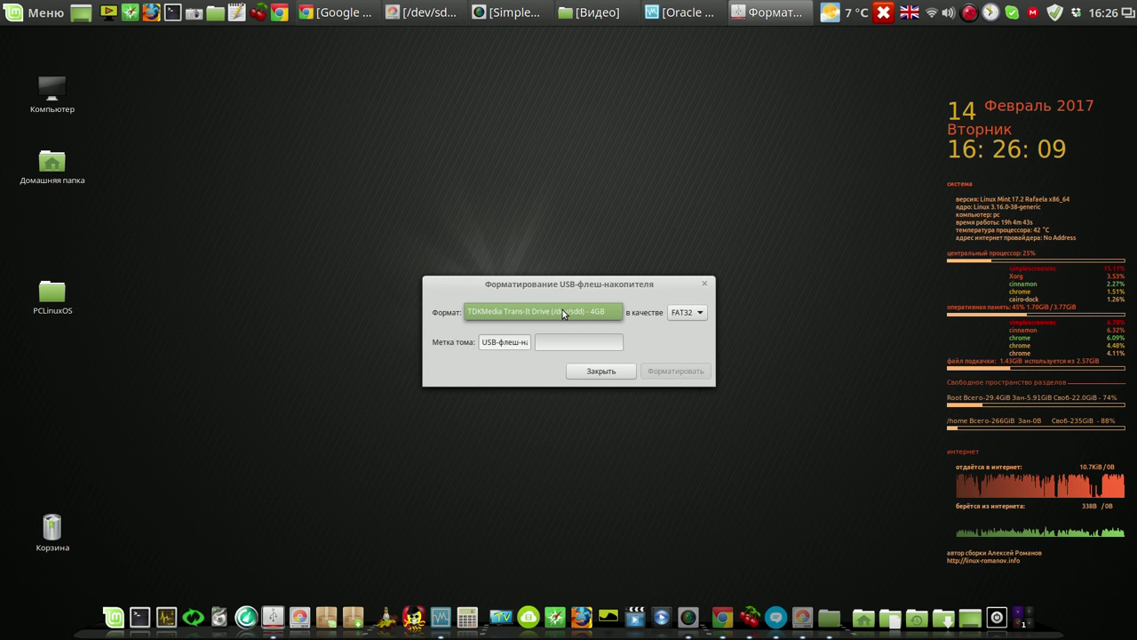
{"action": "left_click", "coordinate": [566, 314]}
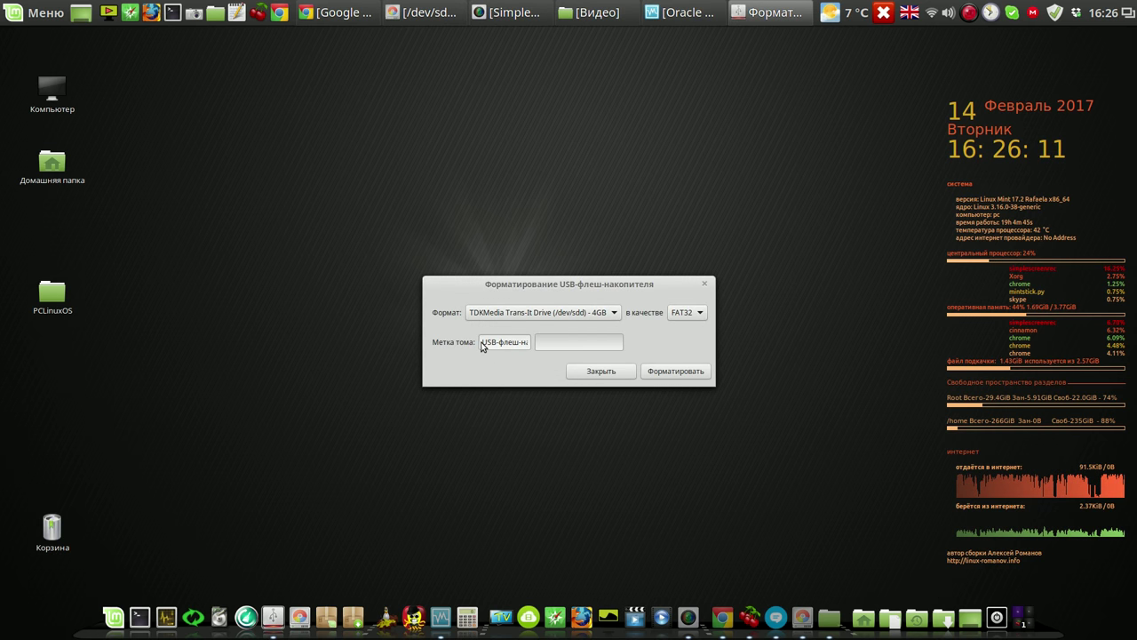
{"action": "left_click_drag", "start_coordinate": [482, 344], "coordinate": [529, 344]}
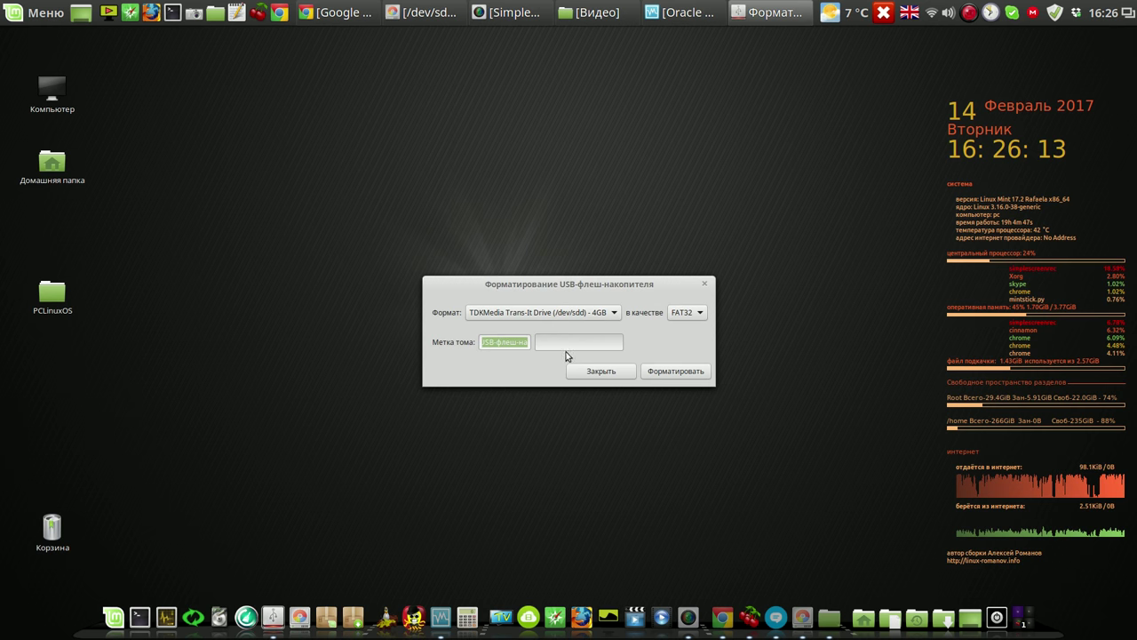
{"action": "type", "text": "777"}
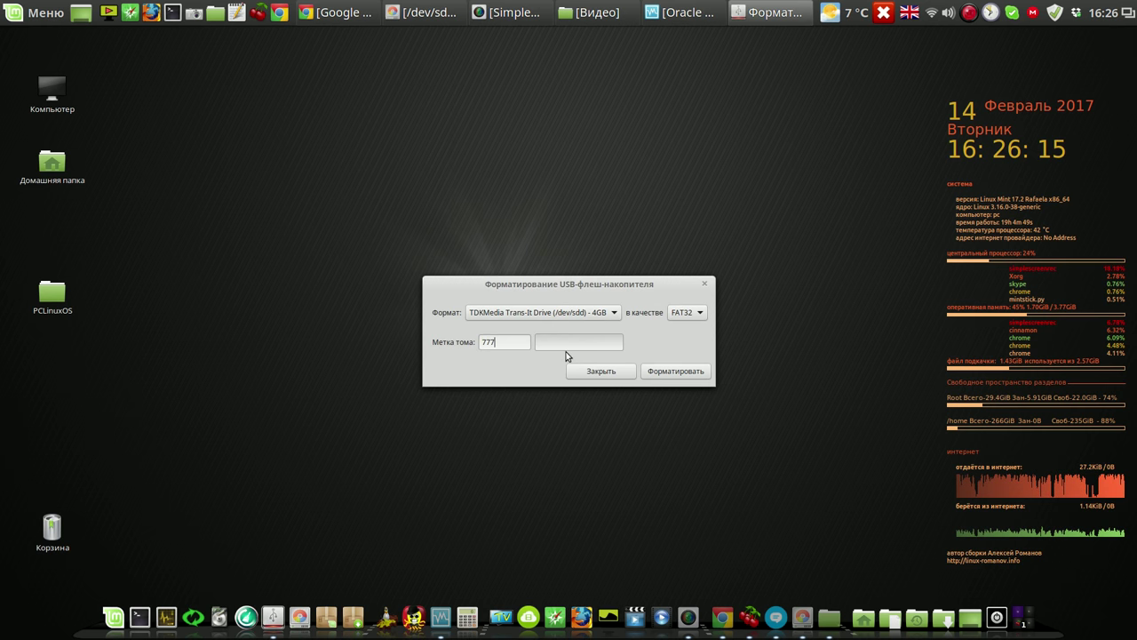
Step: Format the selected USB drive as FAT32, authenticating with the account password, and close the formatting tool
{"action": "left_click", "coordinate": [660, 372]}
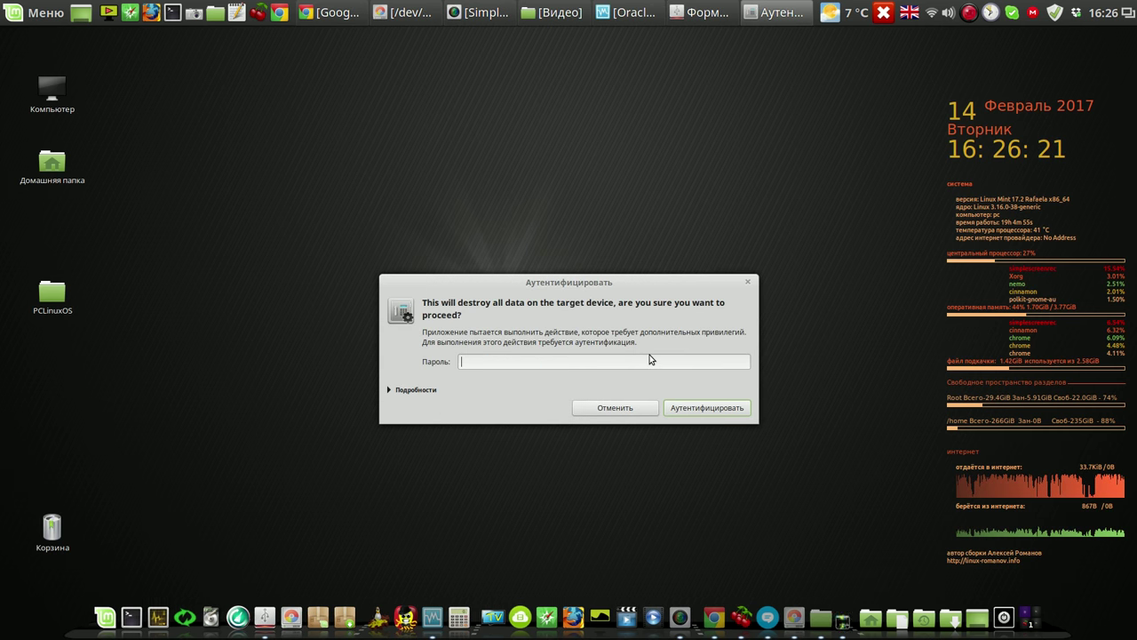
{"action": "type", "text": "*"}
{"action": "left_click", "coordinate": [698, 409]}
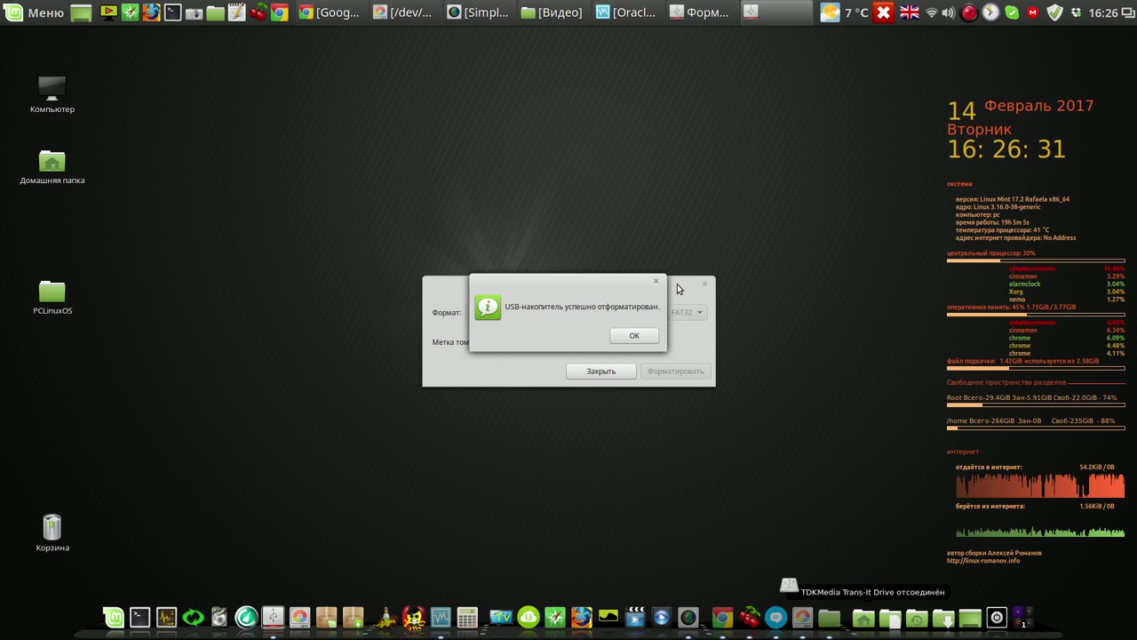
{"action": "left_click", "coordinate": [635, 336]}
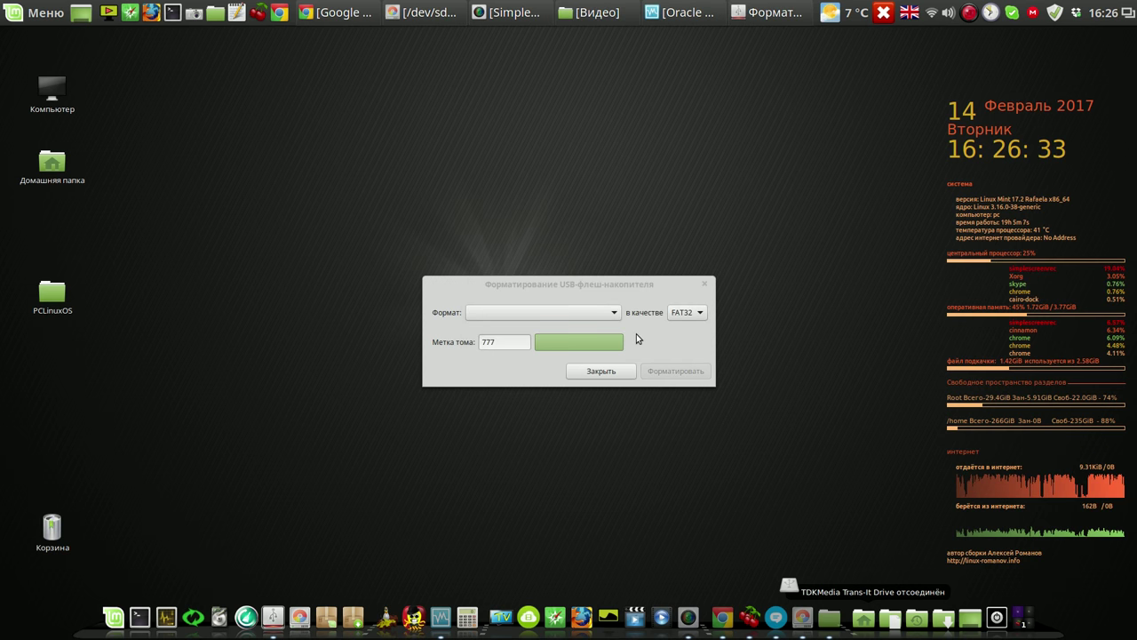
{"action": "left_click", "coordinate": [611, 376]}
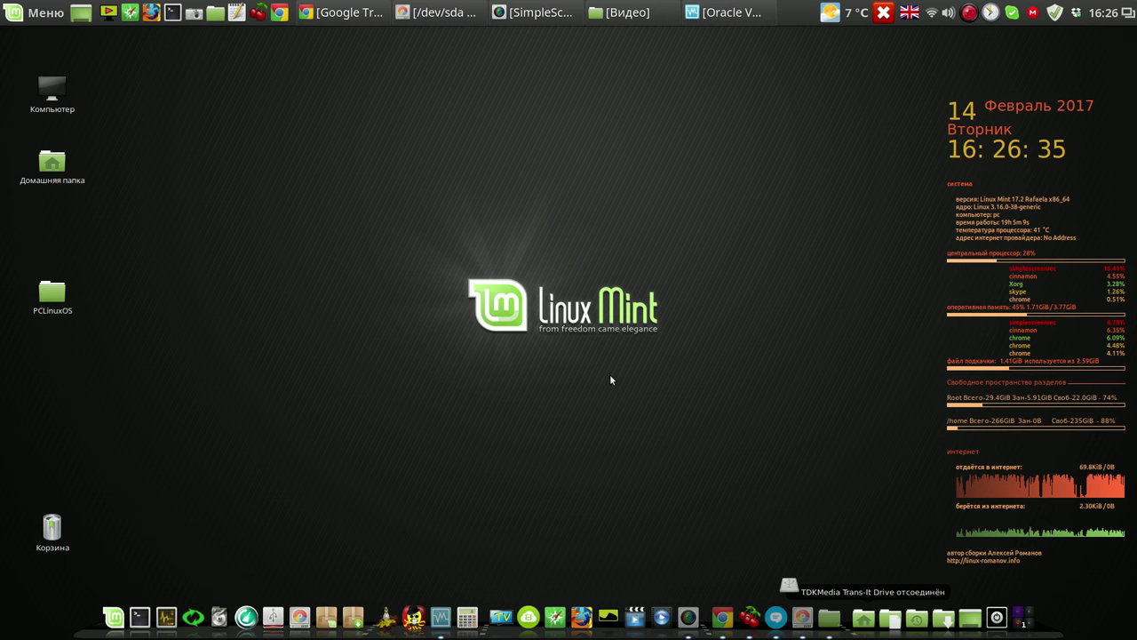
Step: Restore the Oracle VM VirtualBox manager window and close it
{"action": "left_click", "coordinate": [738, 22]}
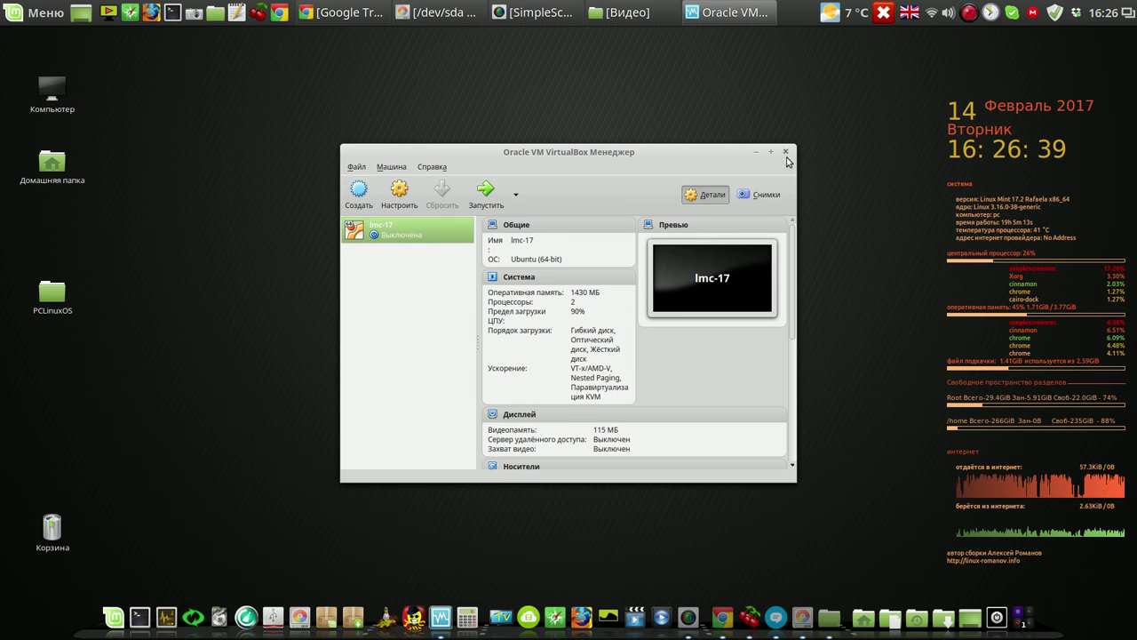
{"action": "left_click", "coordinate": [786, 153]}
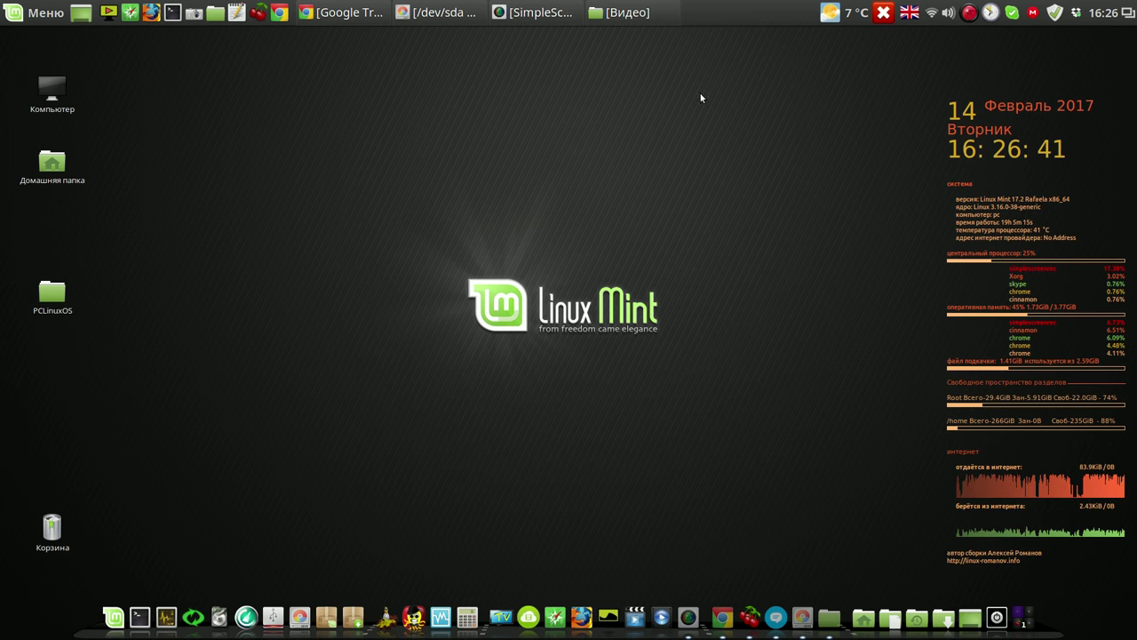
Step: Bring up the file manager at the Загрузки folder, select linux-lite-3.2-64bit.iso and show the files as icons
{"action": "left_click", "coordinate": [625, 12]}
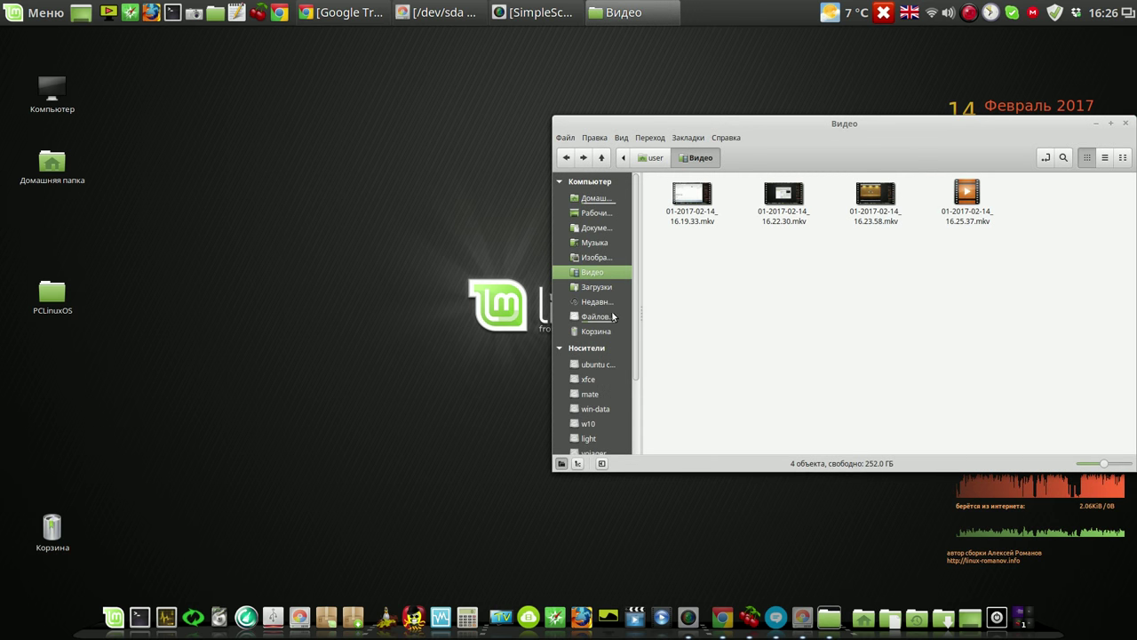
{"action": "left_click", "coordinate": [596, 287]}
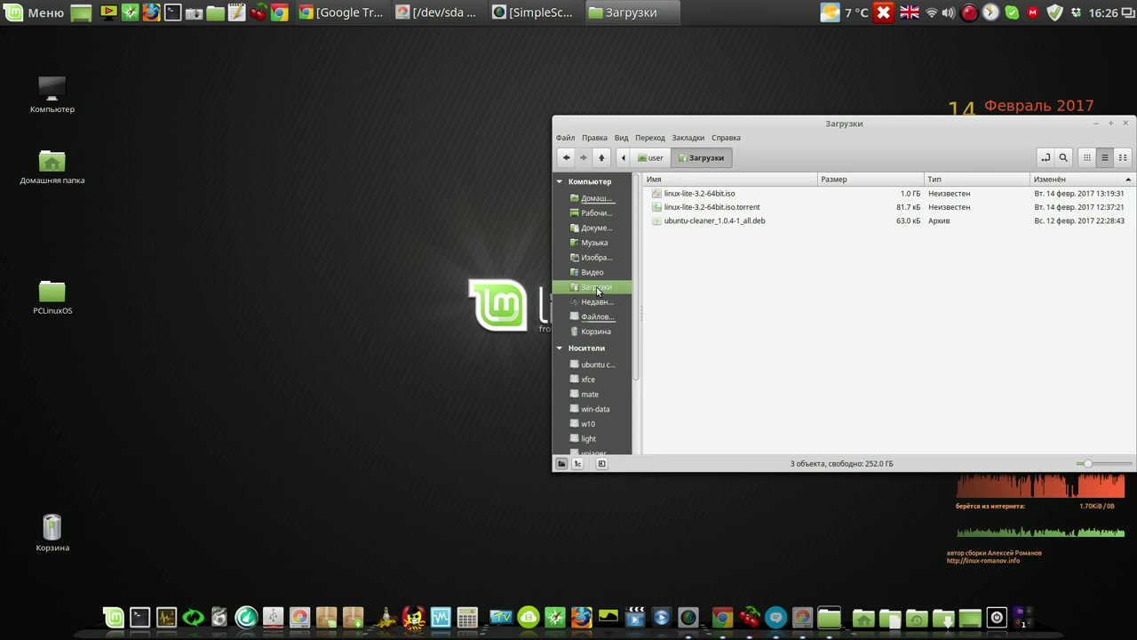
{"action": "left_click", "coordinate": [682, 194]}
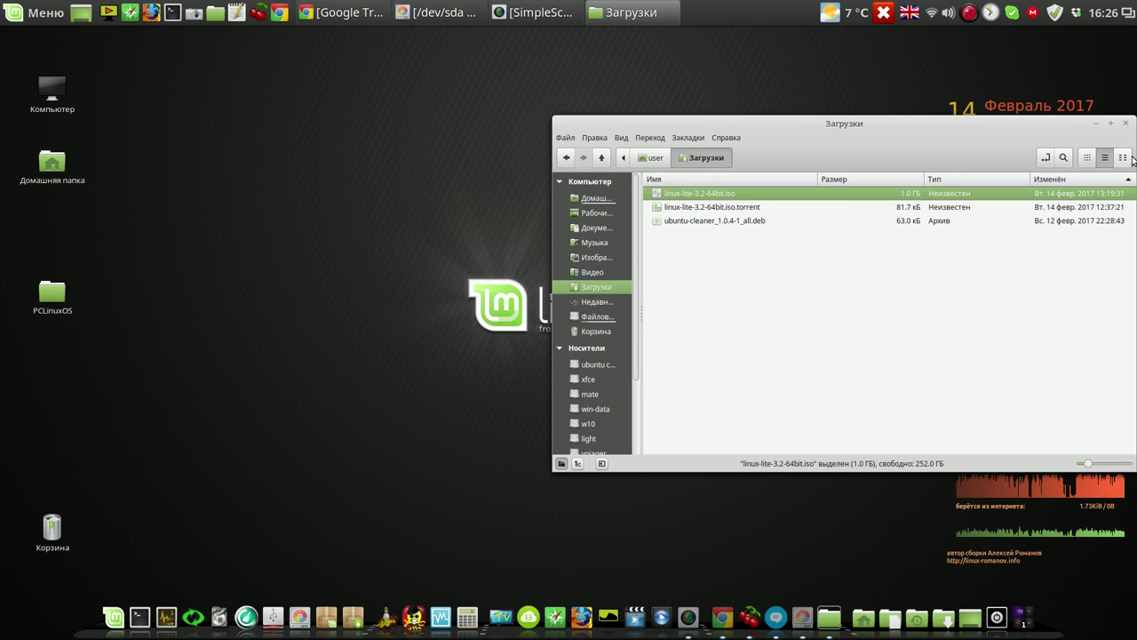
{"action": "left_click", "coordinate": [1087, 158]}
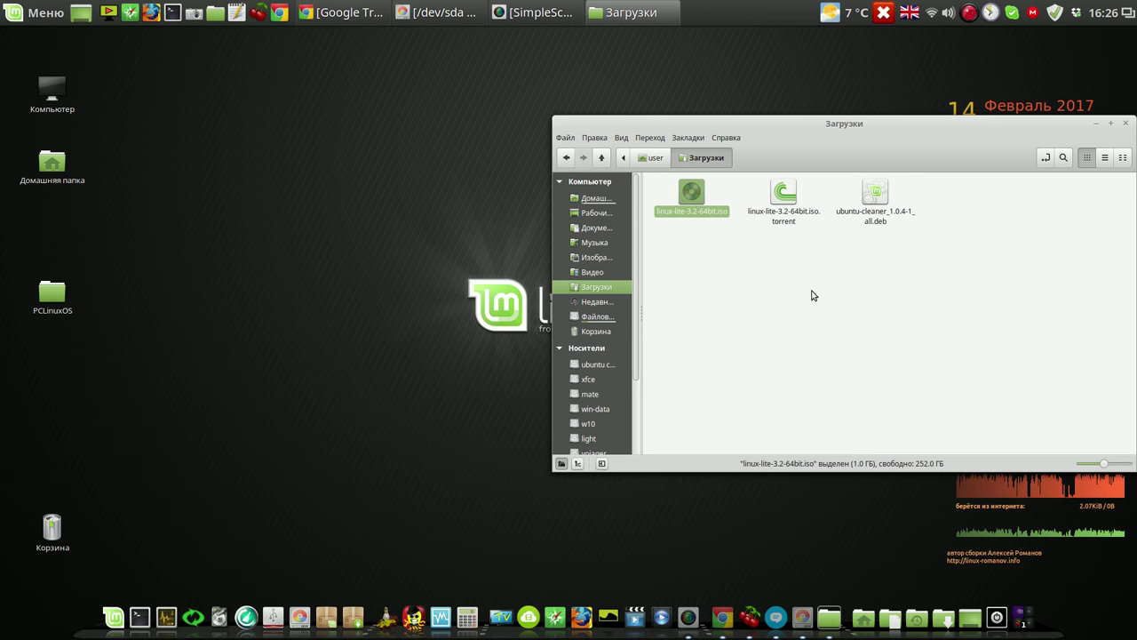
Step: Write linux-lite-3.2-64bit.iso to the TDKMedia Trans-It Drive (/dev/sdd) as a bootable USB drive, authenticating with the account password
{"action": "right_click", "coordinate": [692, 197]}
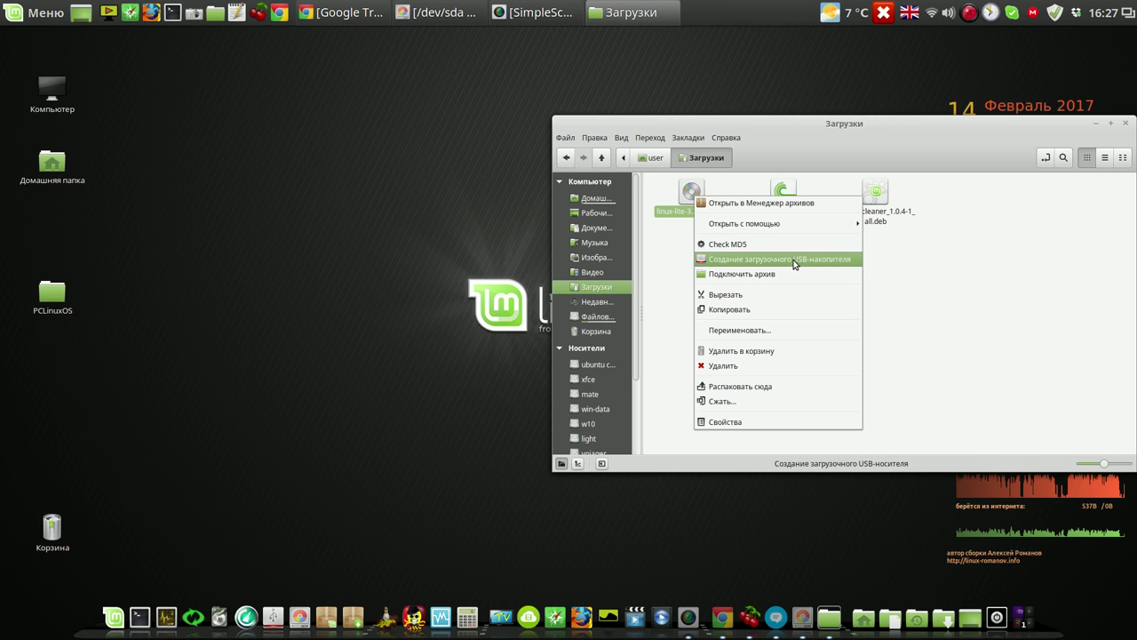
{"action": "left_click", "coordinate": [794, 260]}
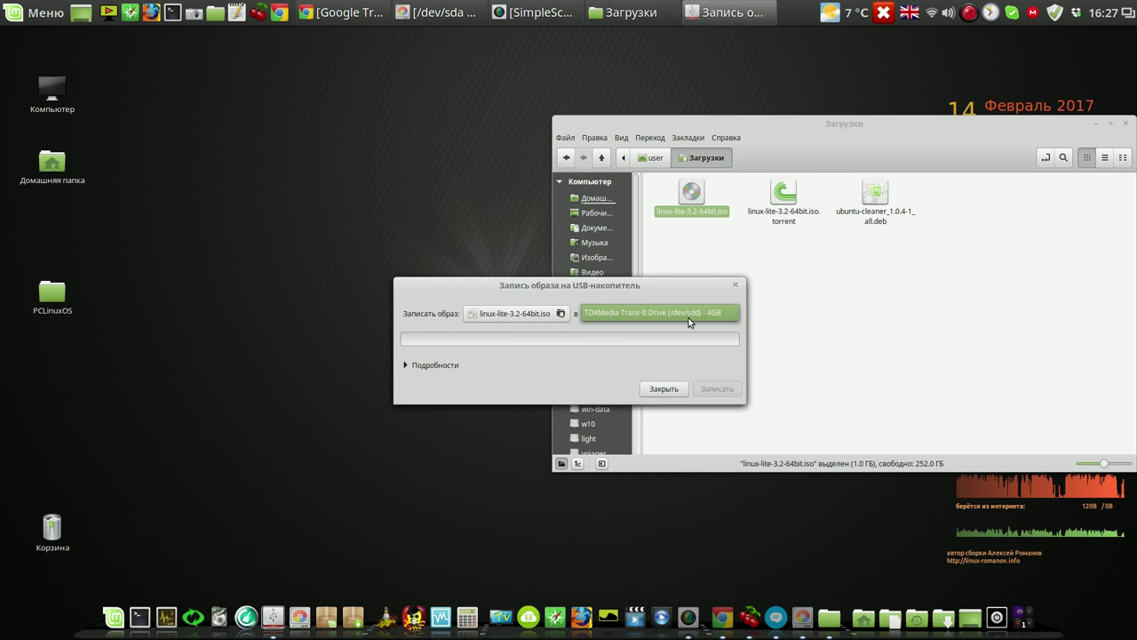
{"action": "left_click", "coordinate": [718, 392]}
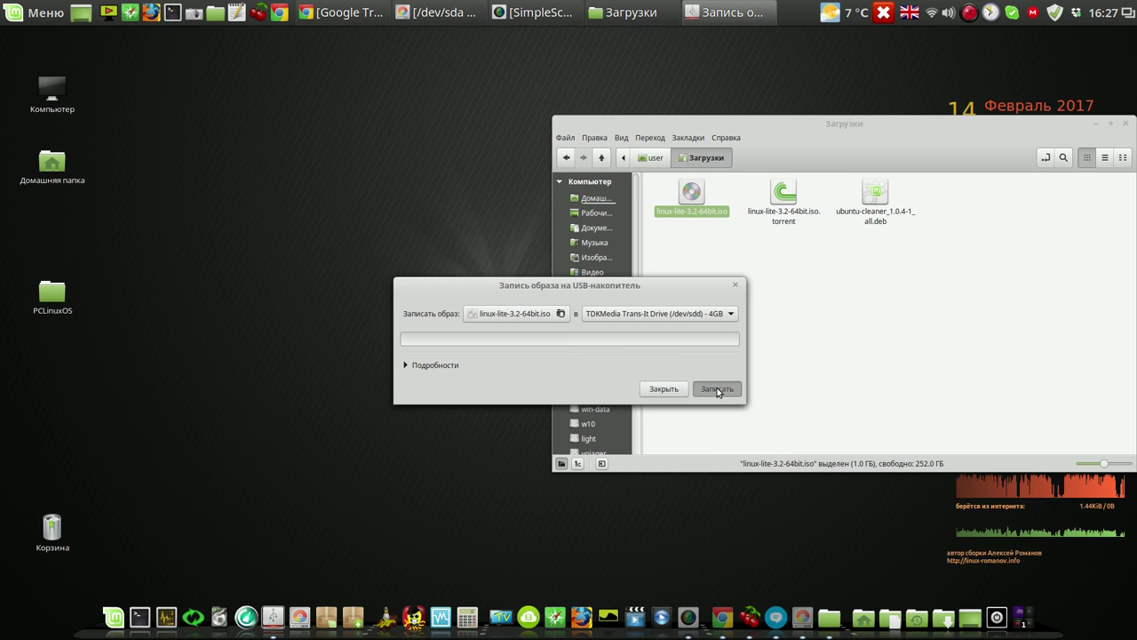
{"action": "type", "text": "****"}
{"action": "left_click", "coordinate": [715, 407]}
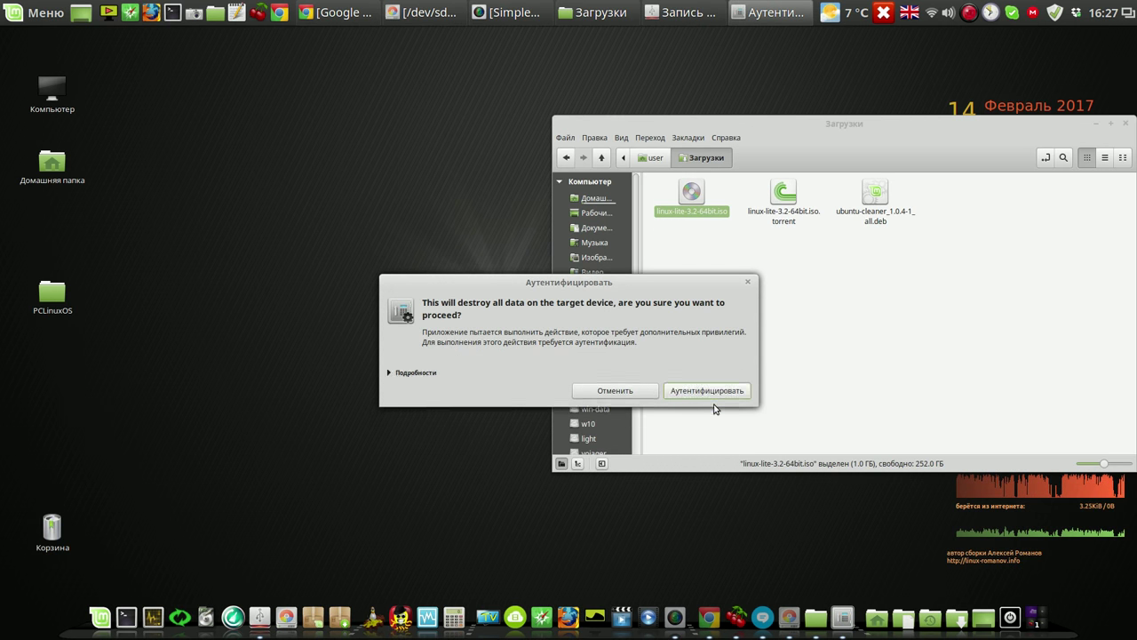
Step: Move the USB image-writing window to the upper part of the desktop and close the Загрузки folder window
{"action": "left_click_drag", "start_coordinate": [678, 292], "coordinate": [433, 130]}
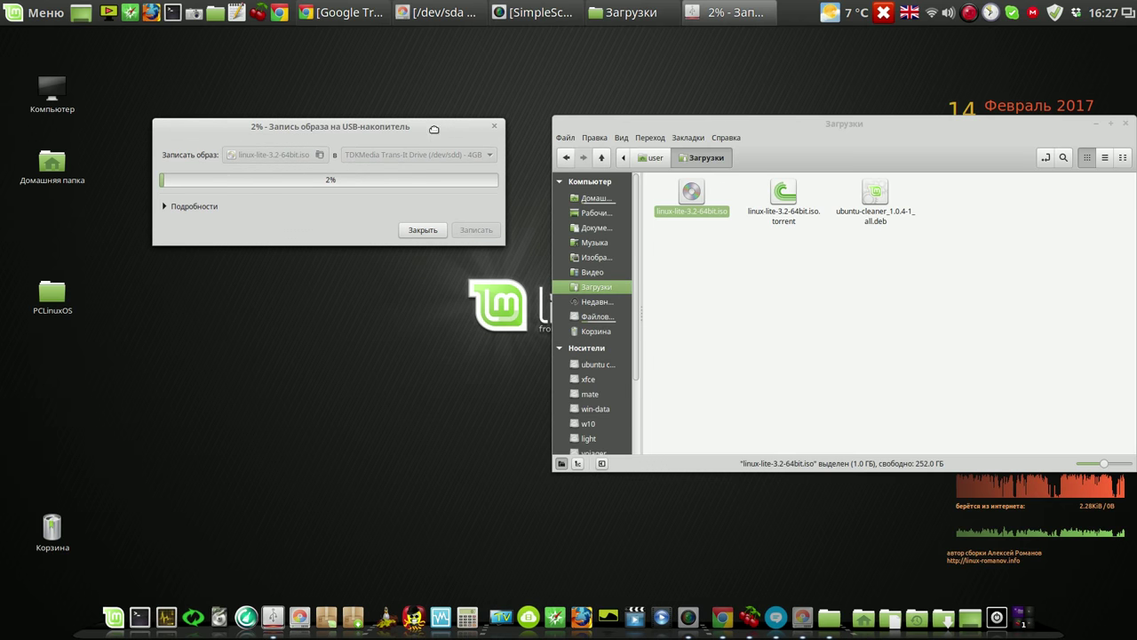
{"action": "left_click", "coordinate": [1125, 125]}
{"action": "left_click_drag", "start_coordinate": [459, 129], "coordinate": [525, 101]}
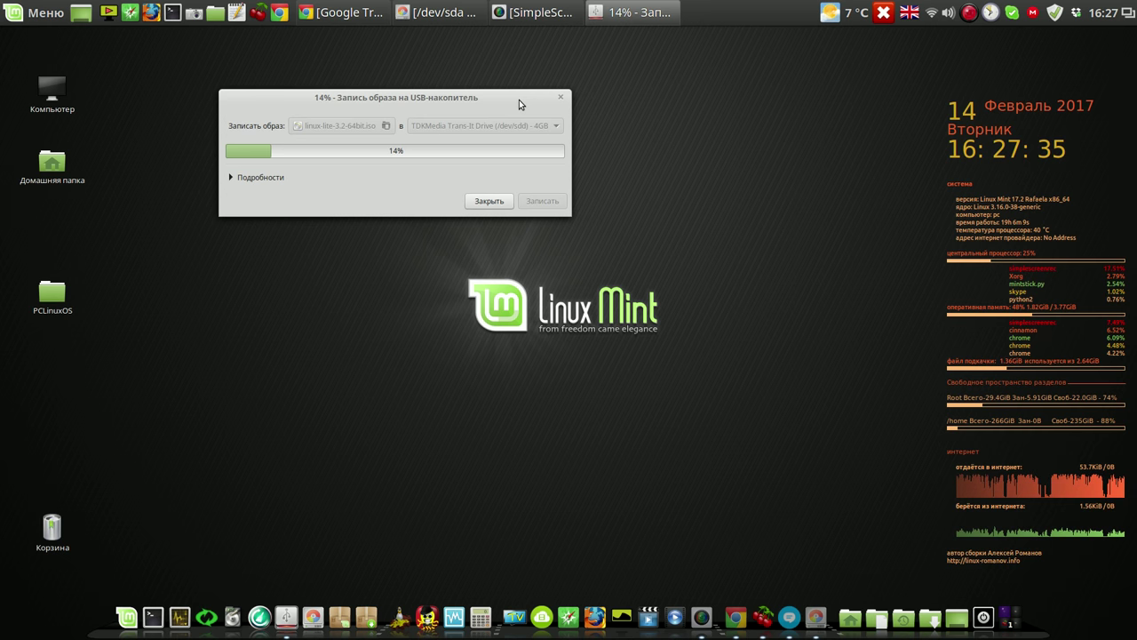
{"action": "left_click", "coordinate": [968, 13]}
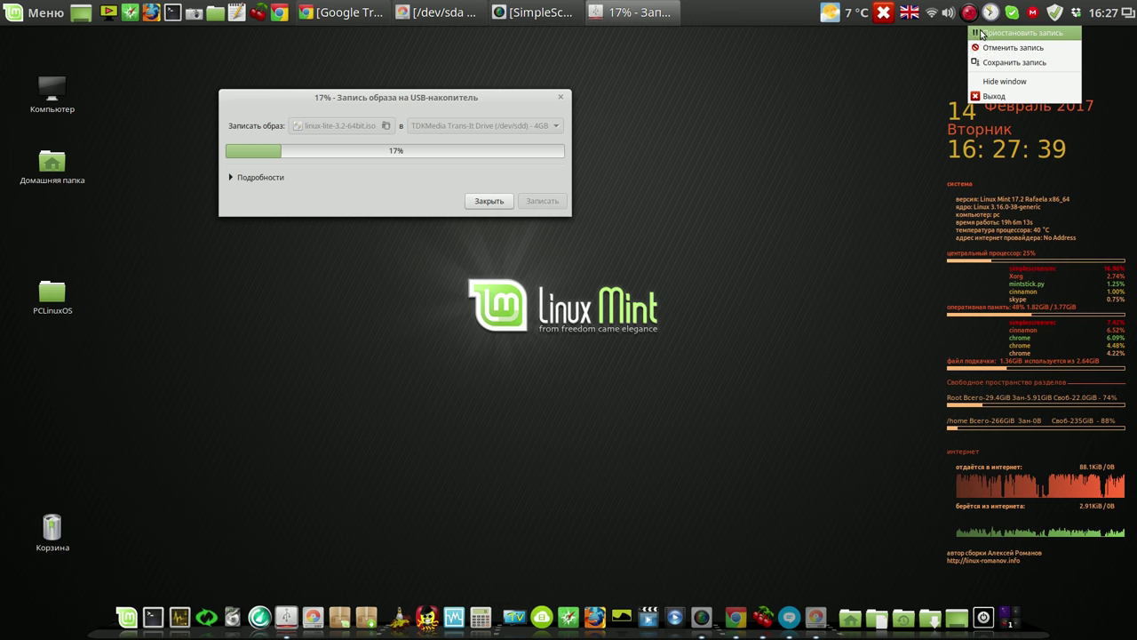
{"action": "left_click", "coordinate": [982, 33]}
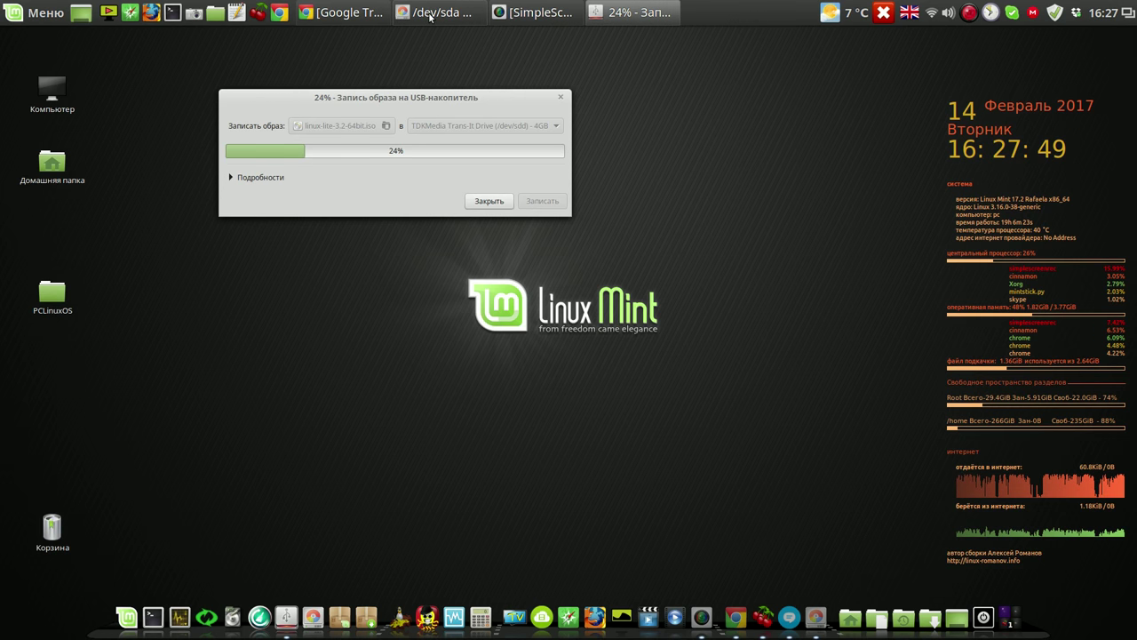
Step: Switch to GParted, select the /dev/sda14 partition labelled light on /dev/sda for inspection, and close GParted
{"action": "left_click", "coordinate": [430, 16]}
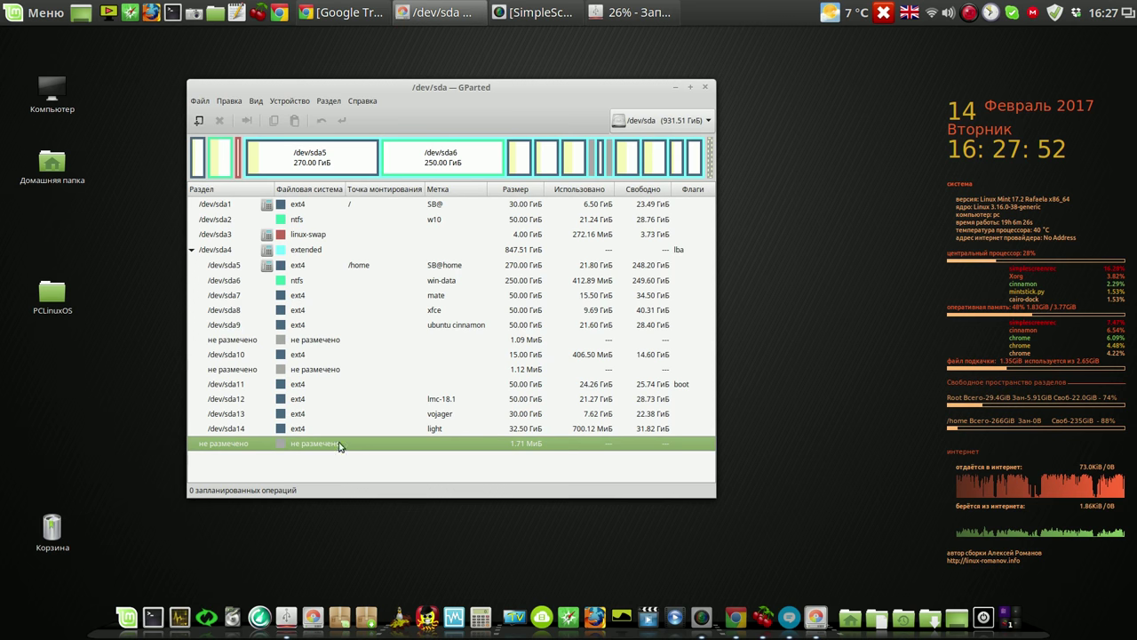
{"action": "left_click", "coordinate": [290, 431]}
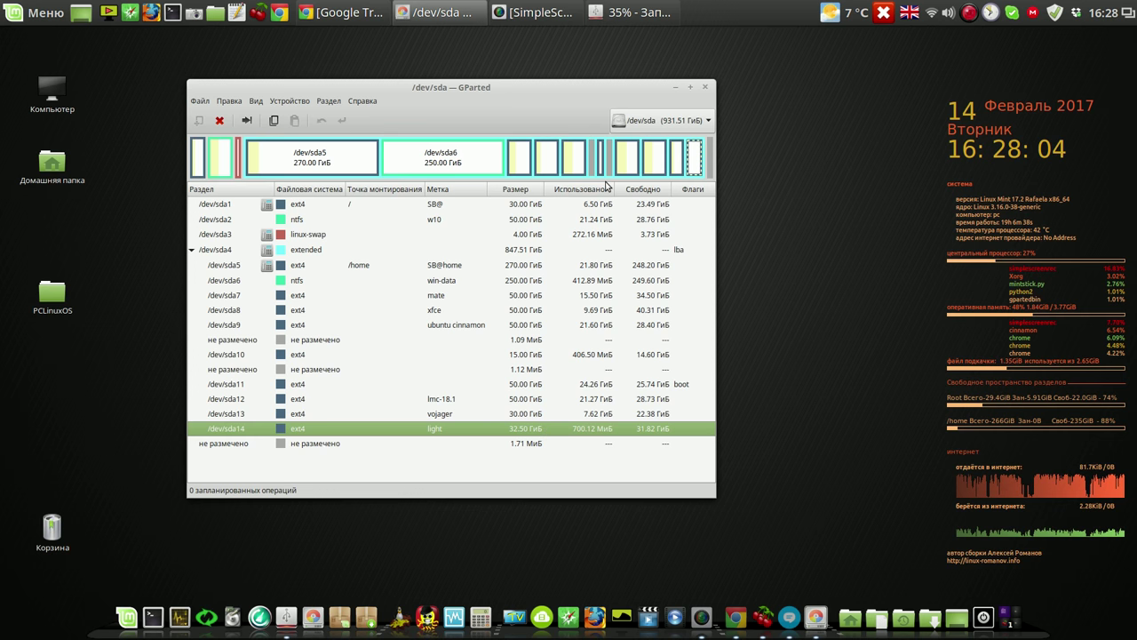
{"action": "left_click", "coordinate": [705, 88]}
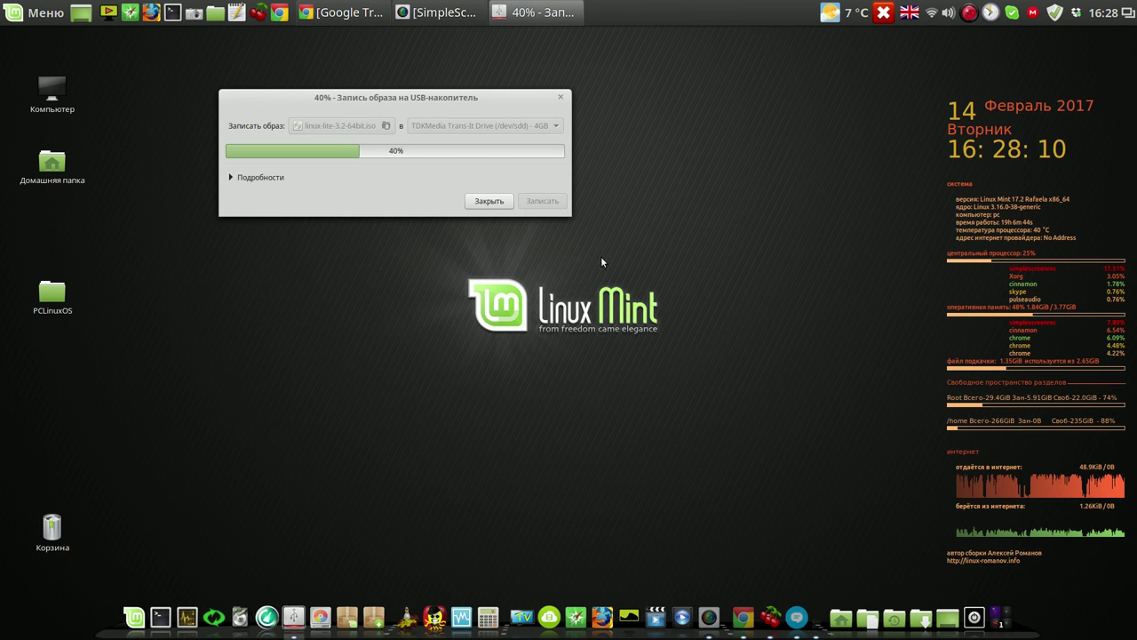
{"action": "right_click", "coordinate": [968, 13]}
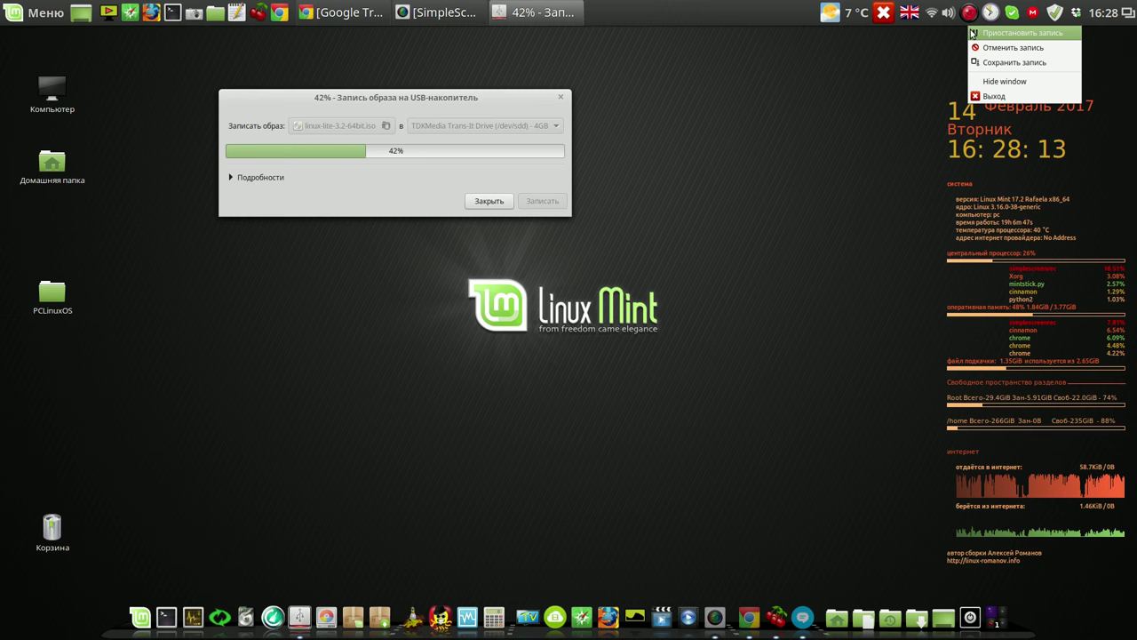
{"action": "left_click", "coordinate": [973, 33]}
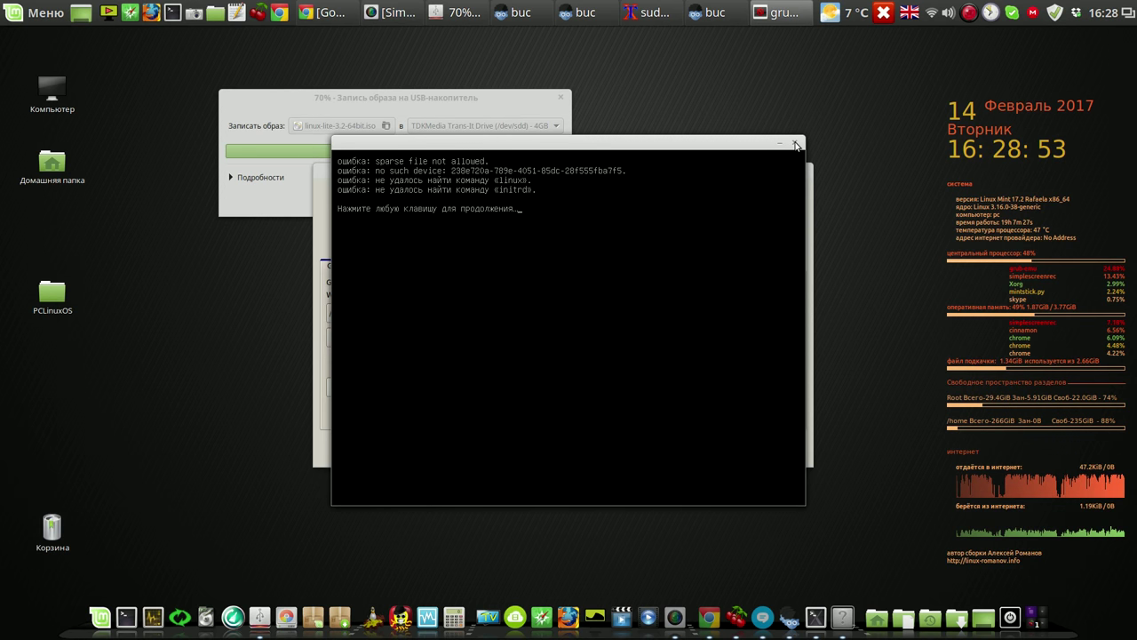
Step: Preview the boot menu with grub-emu in Grub Manager, and close the preview, Grub Manager and Super Boot Manager
{"action": "left_click", "coordinate": [699, 14]}
{"action": "left_click", "coordinate": [588, 342]}
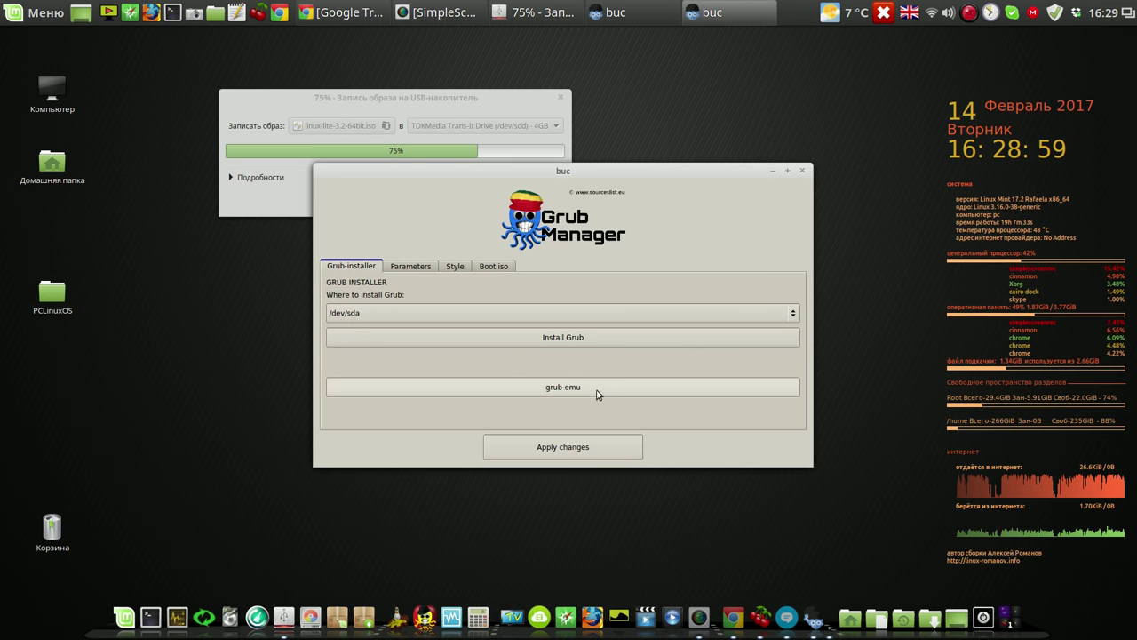
{"action": "left_click", "coordinate": [597, 395]}
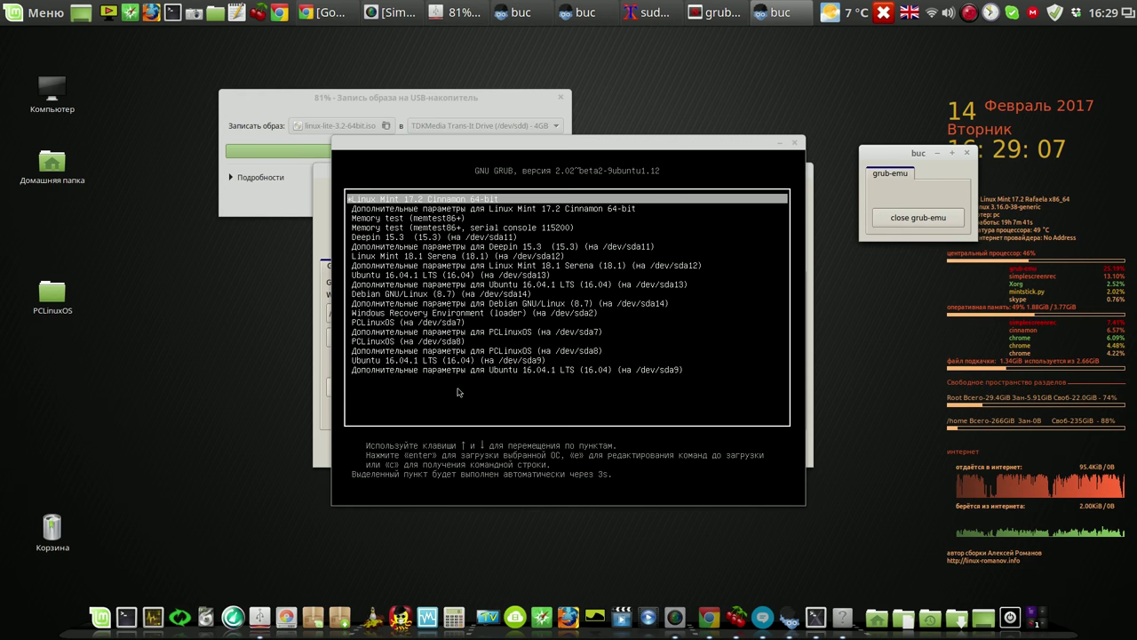
{"action": "left_click", "coordinate": [904, 220]}
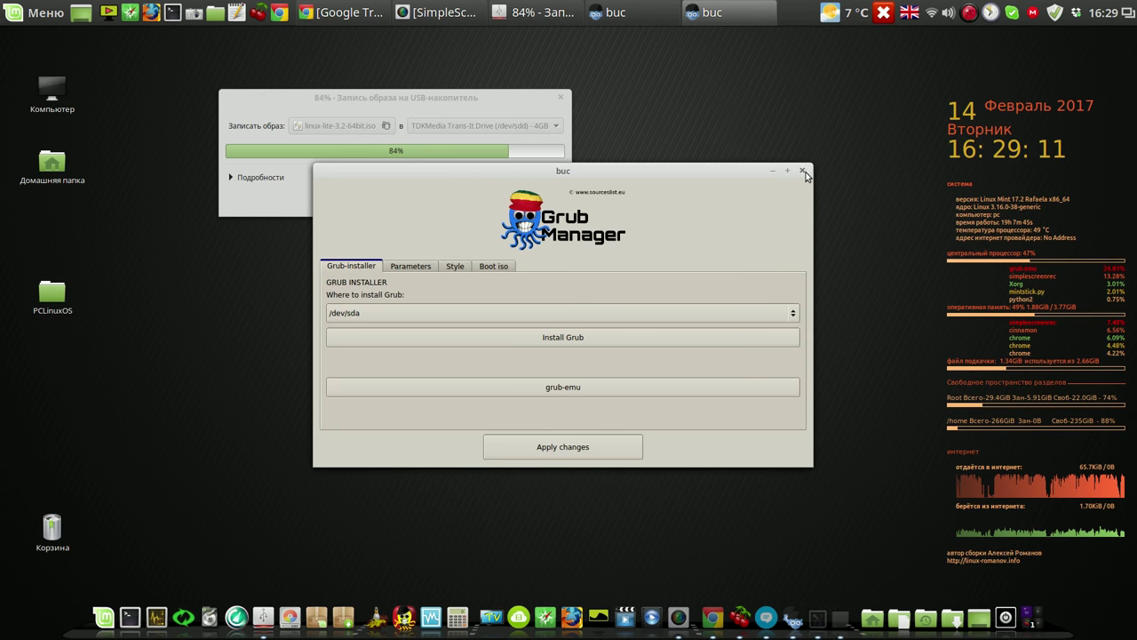
{"action": "left_click", "coordinate": [803, 171]}
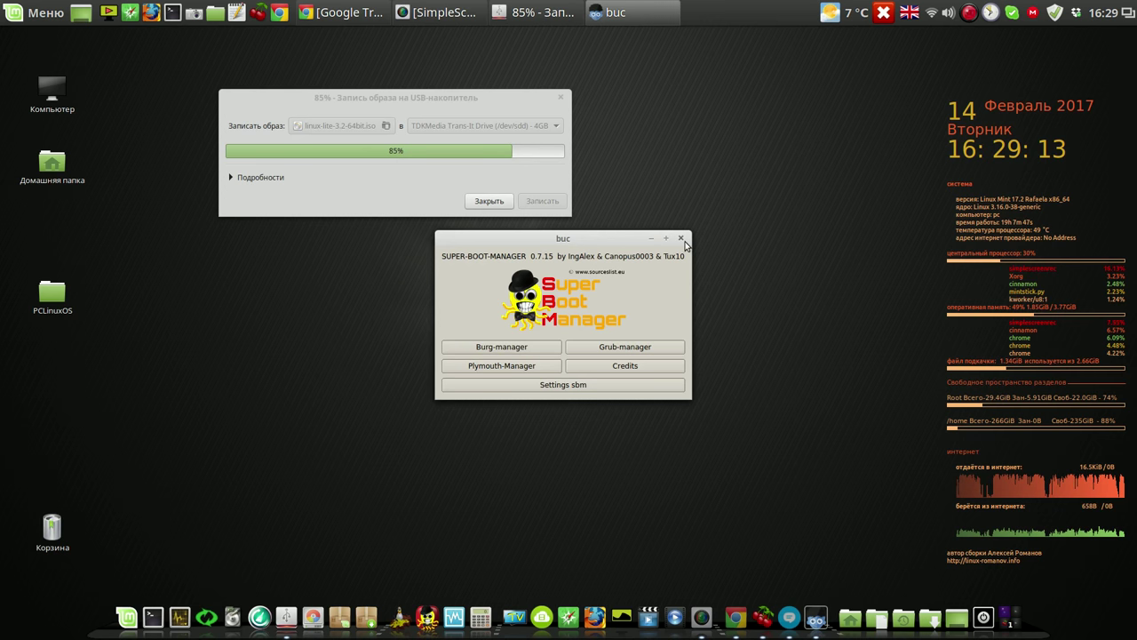
{"action": "left_click", "coordinate": [682, 240]}
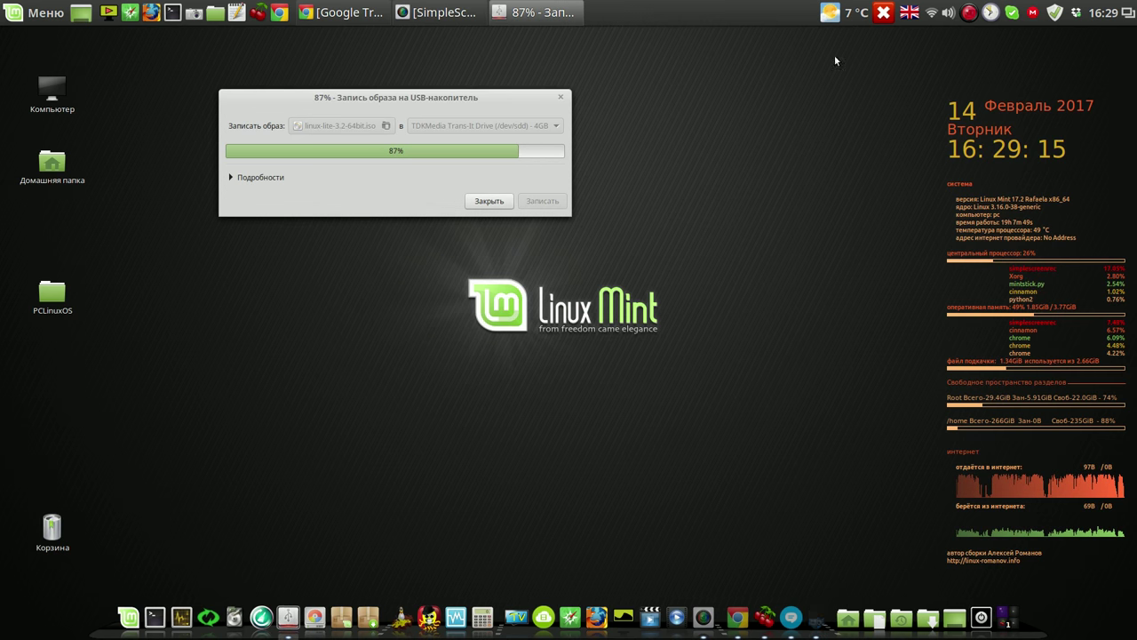
{"action": "right_click", "coordinate": [968, 15]}
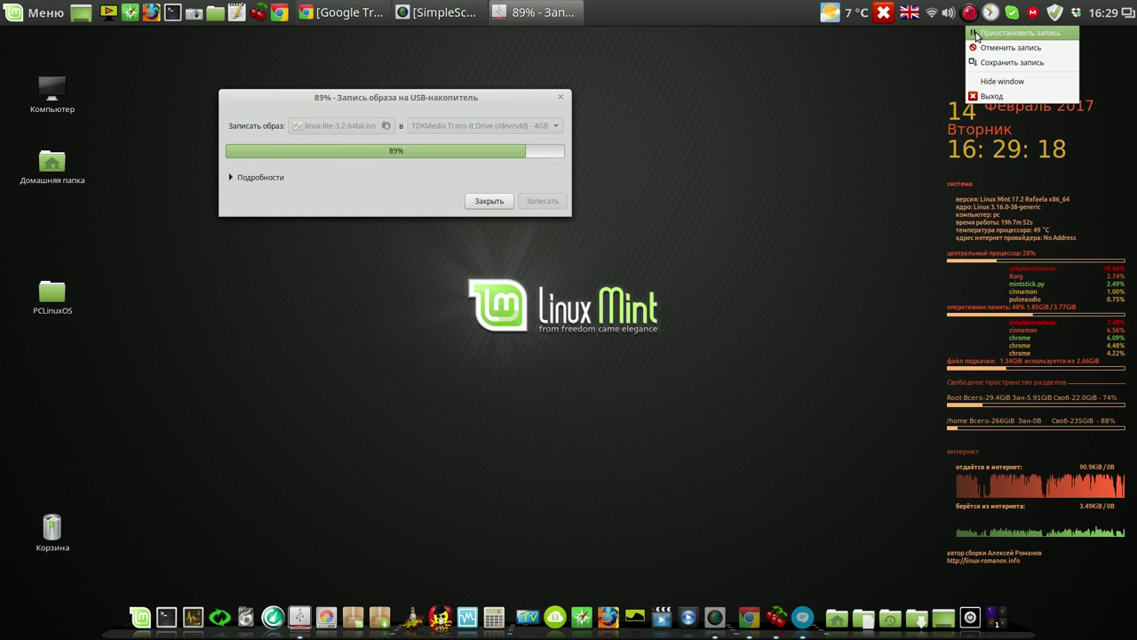
{"action": "left_click", "coordinate": [975, 34]}
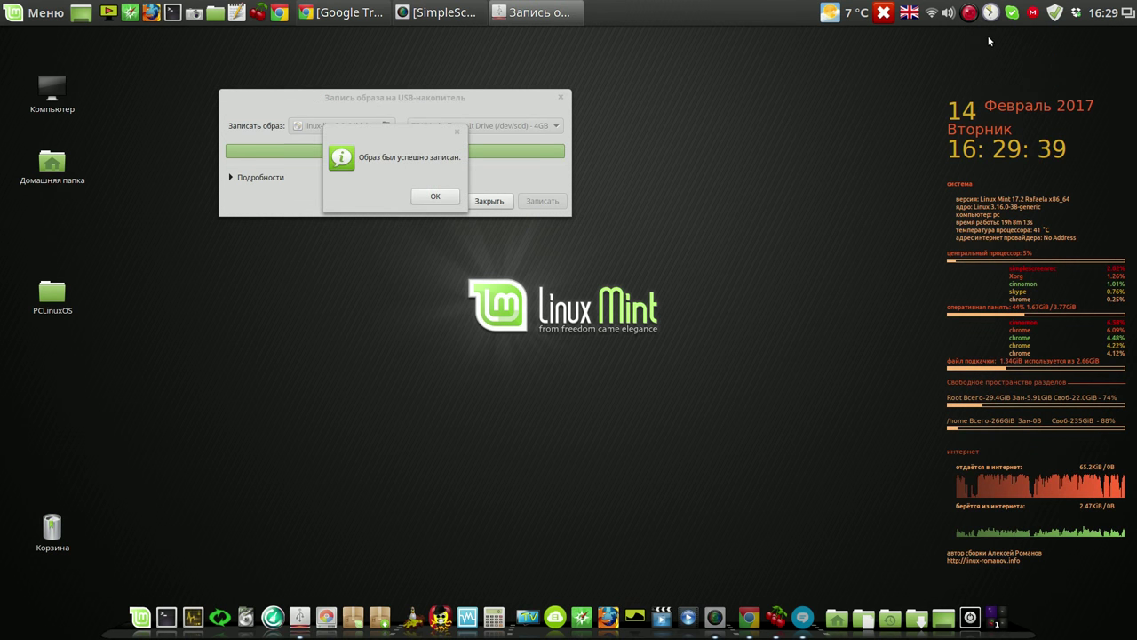
Step: Dismiss the write-completion message and close the USB image-writing window
{"action": "left_click", "coordinate": [435, 197]}
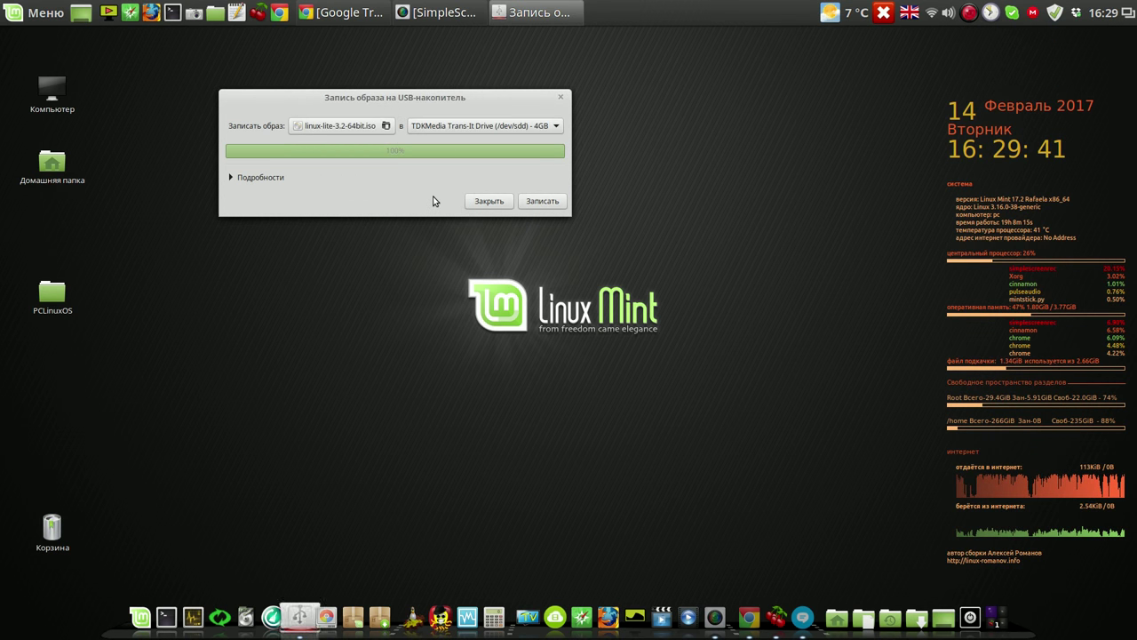
{"action": "left_click", "coordinate": [503, 203]}
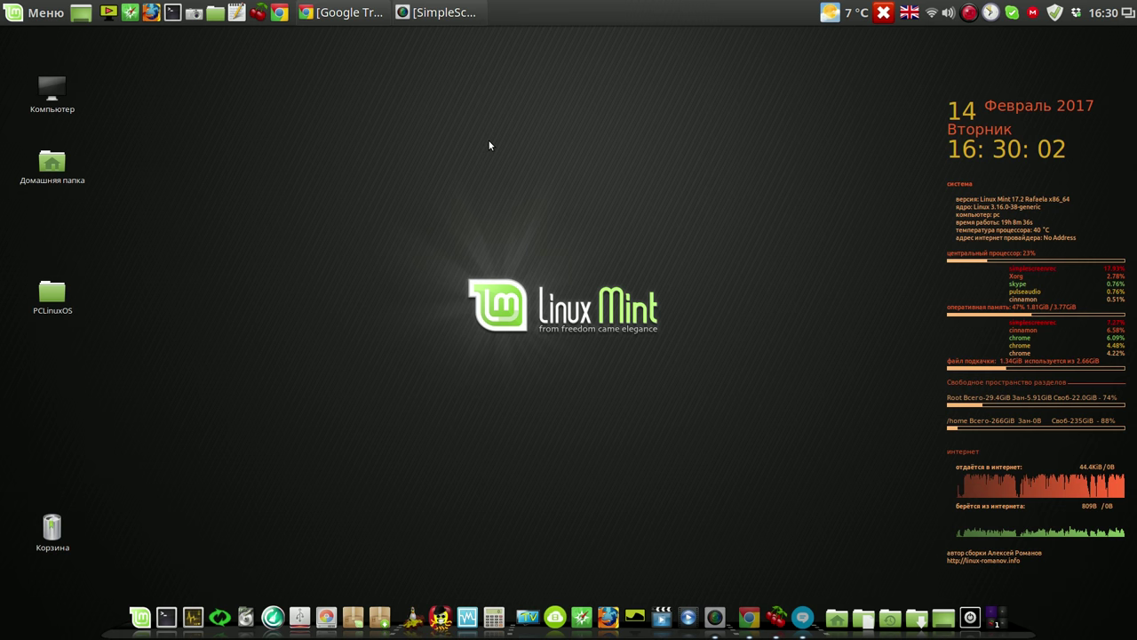
{"action": "right_click", "coordinate": [969, 14]}
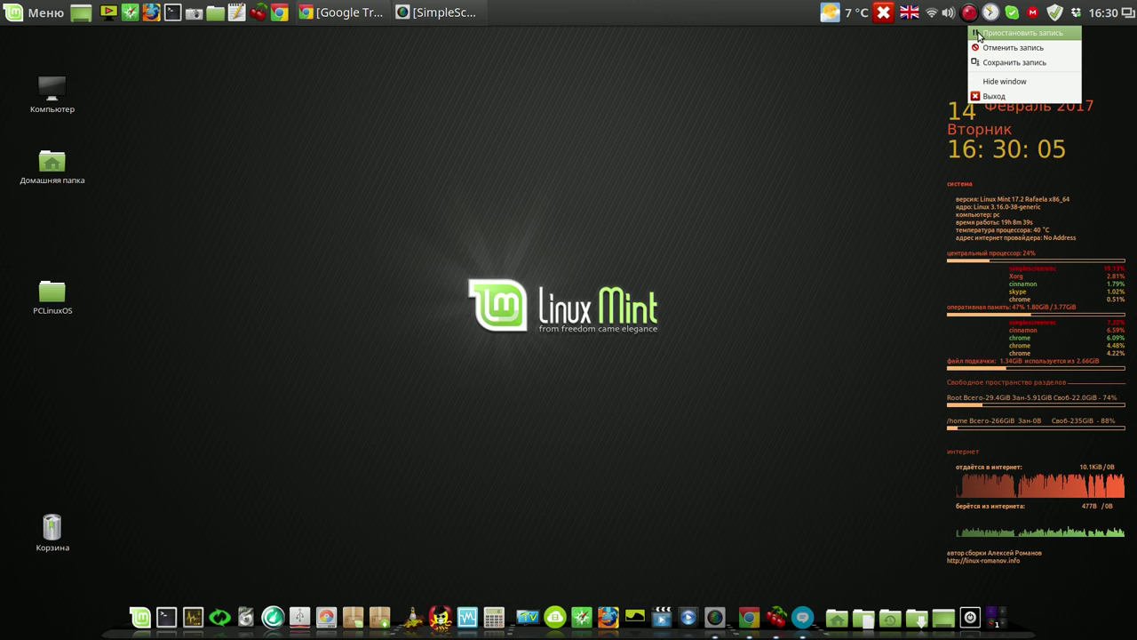
{"action": "left_click", "coordinate": [979, 33]}
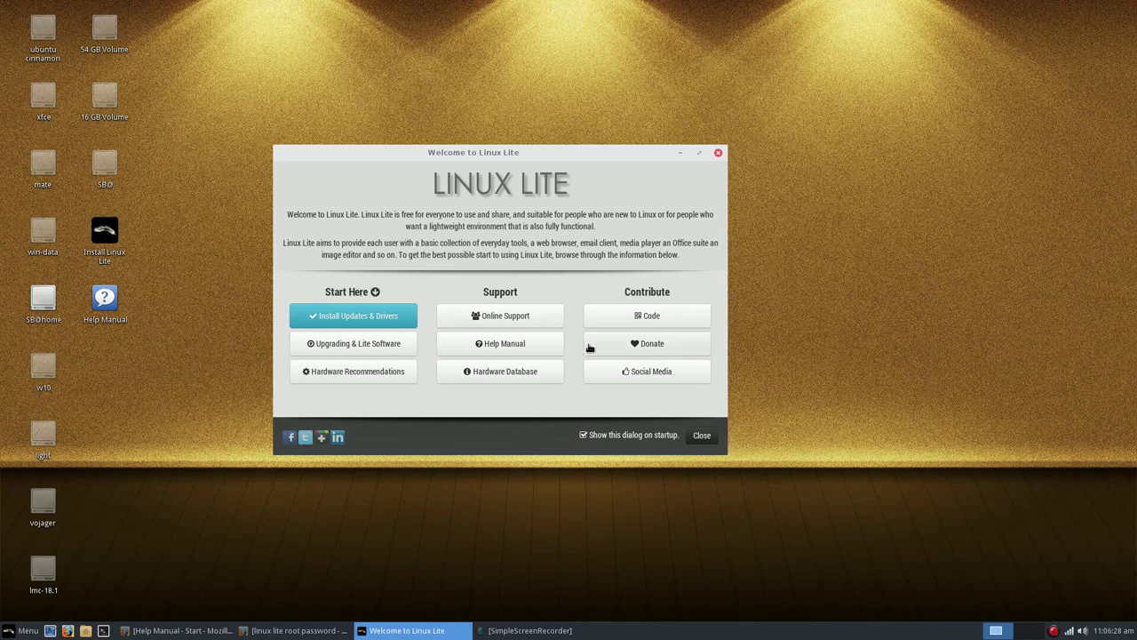
Step: Close the Welcome to Linux Lite window, and move the Install Linux Lite icon into open desktop space and launch it
{"action": "left_click_drag", "start_coordinate": [576, 153], "coordinate": [602, 114]}
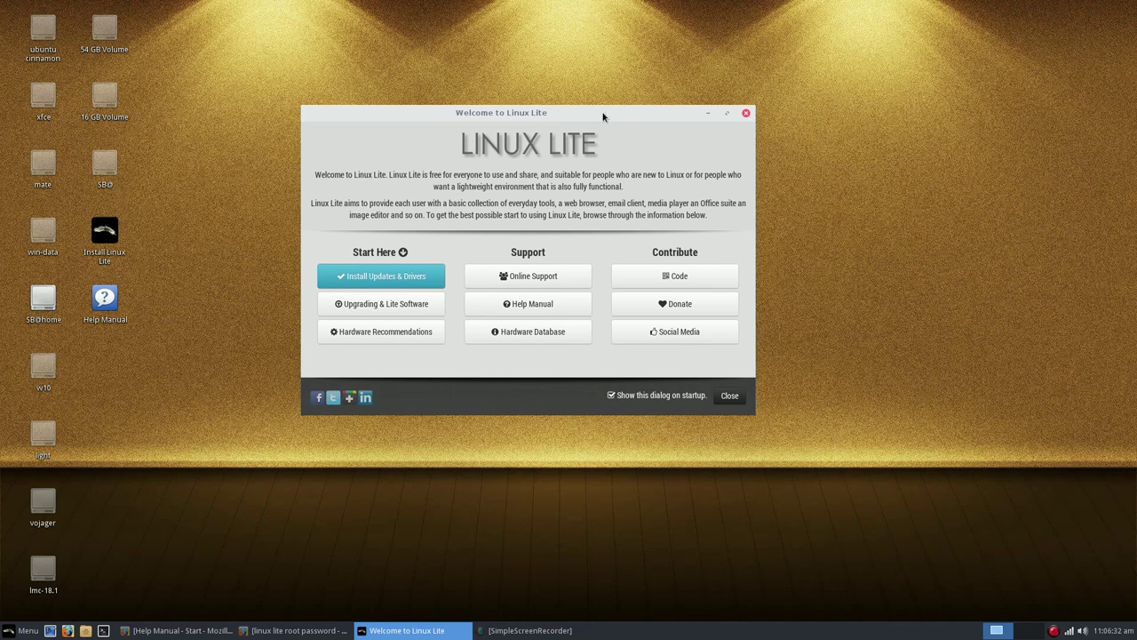
{"action": "left_click", "coordinate": [732, 397]}
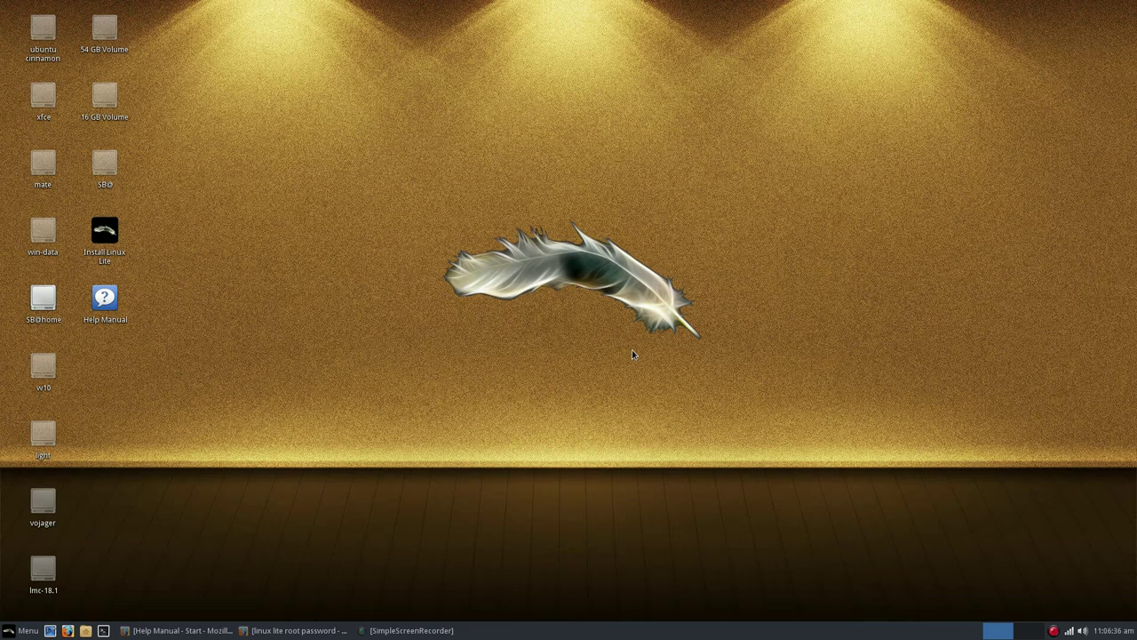
{"action": "left_click_drag", "start_coordinate": [105, 233], "coordinate": [290, 230]}
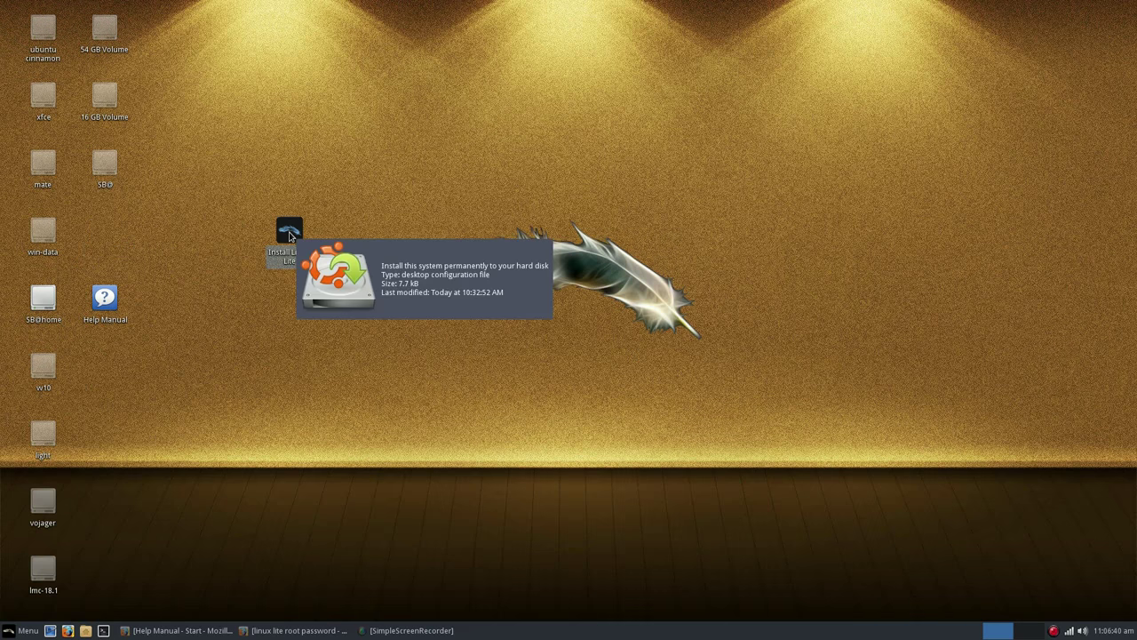
{"action": "double_click", "coordinate": [289, 236]}
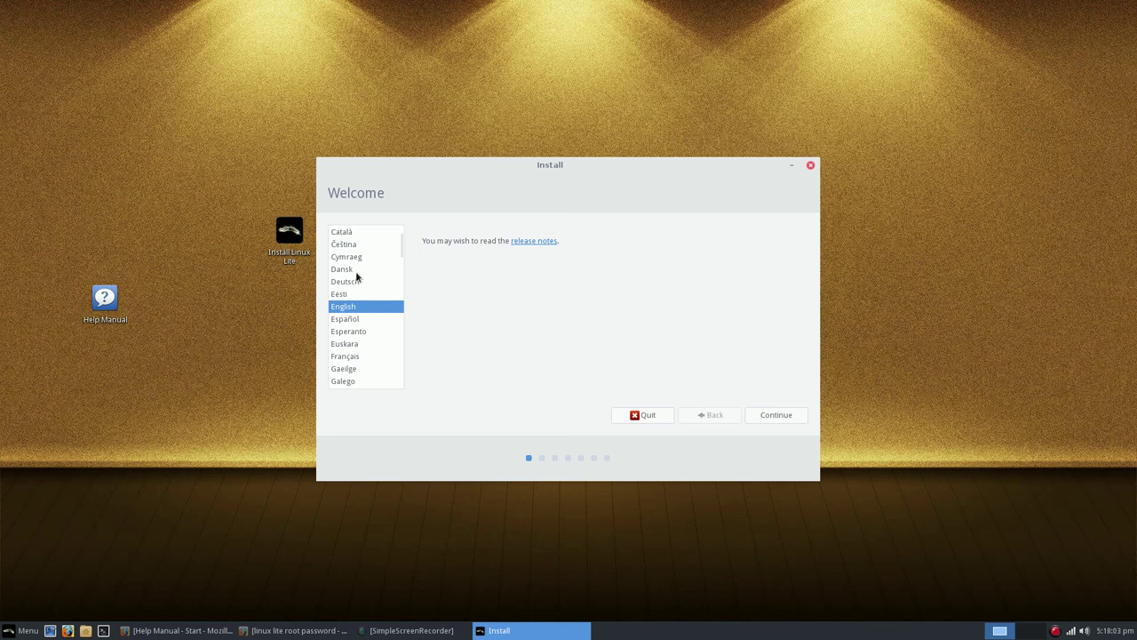
Step: Choose Русский (Russian) as the installer language and continue to the installation preparation page
{"action": "left_click_drag", "start_coordinate": [400, 250], "coordinate": [407, 325]}
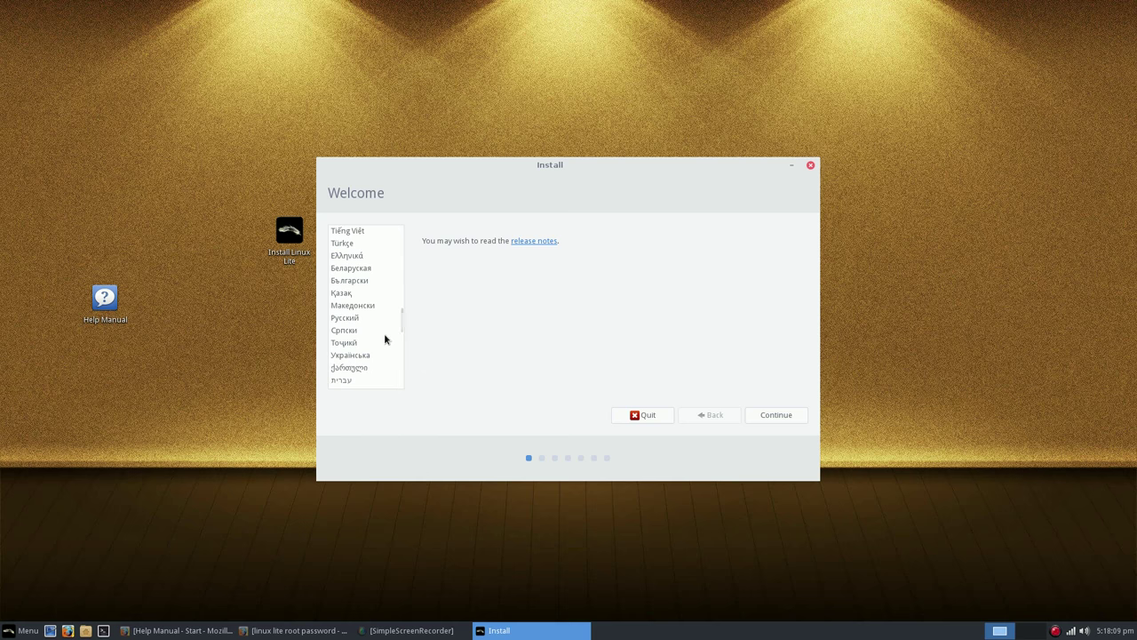
{"action": "scroll", "coordinate": [385, 336], "scroll_direction": "up", "scroll_amount": 2}
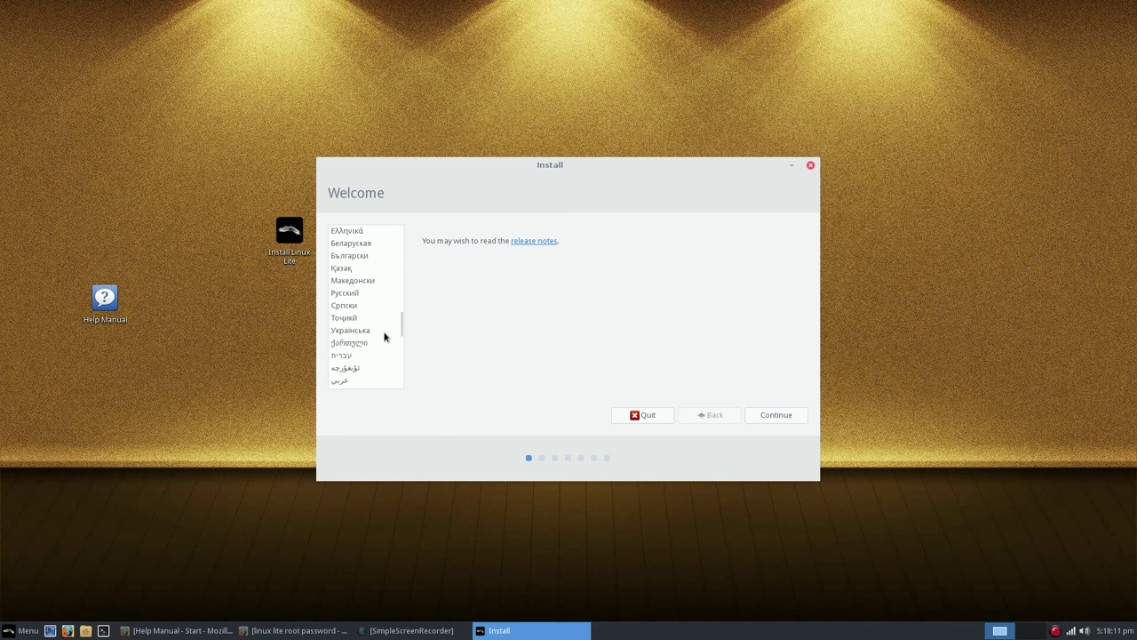
{"action": "scroll", "coordinate": [385, 337], "scroll_direction": "up", "scroll_amount": 3}
{"action": "scroll", "coordinate": [385, 337], "scroll_direction": "down", "scroll_amount": 2}
{"action": "scroll", "coordinate": [385, 336], "scroll_direction": "down", "scroll_amount": 1}
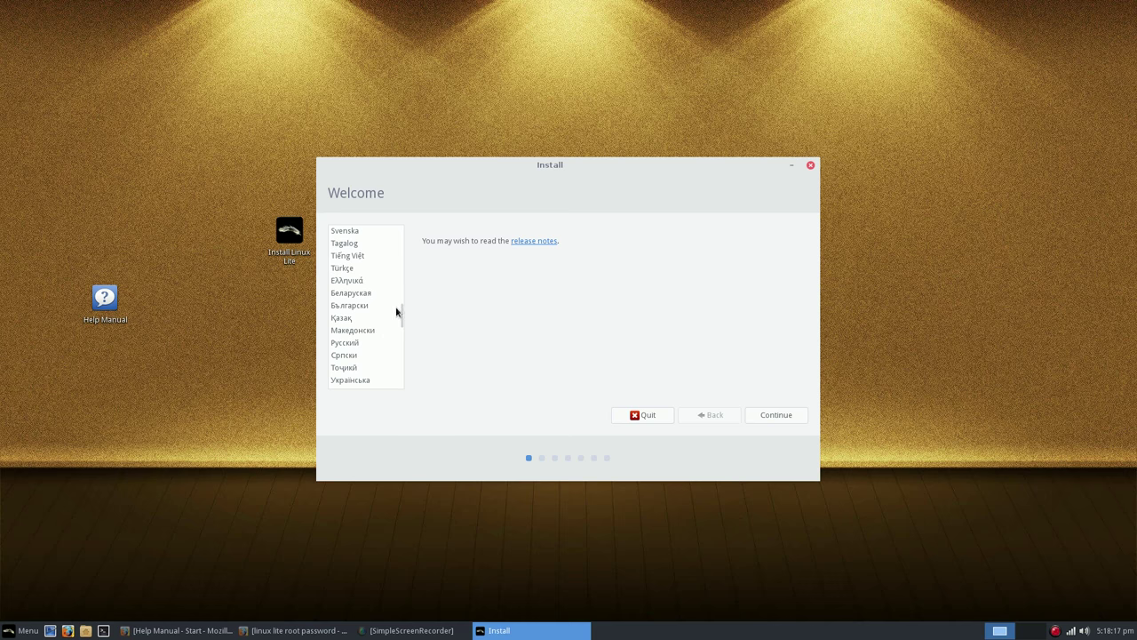
{"action": "left_click", "coordinate": [361, 343]}
{"action": "left_click", "coordinate": [770, 414]}
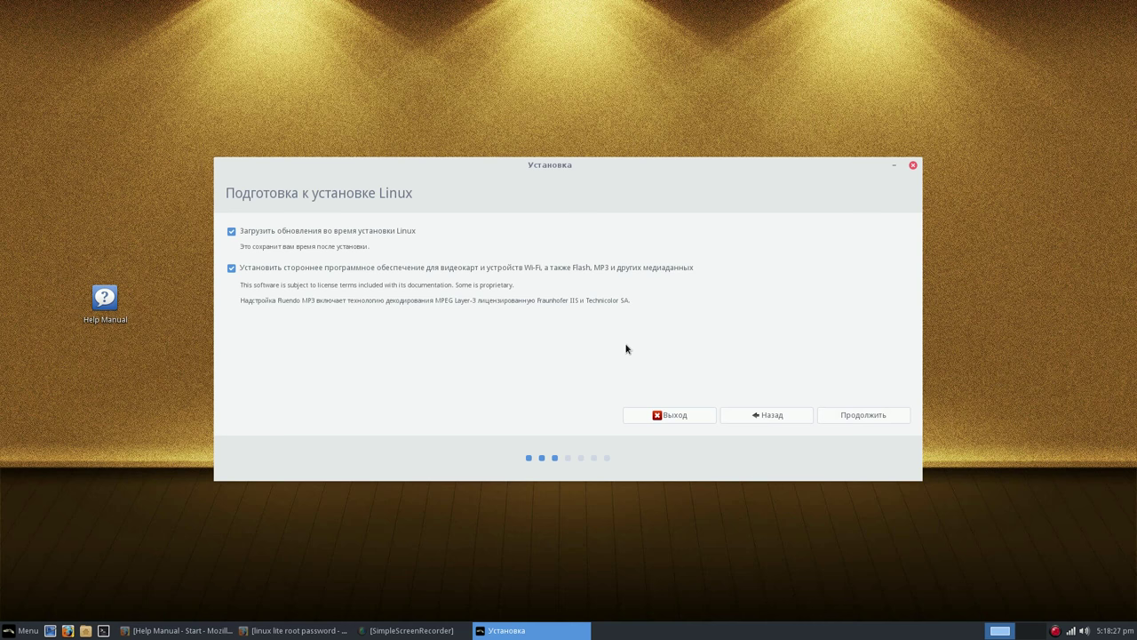
Step: Turn off downloading updates during installation and installing third-party software, and continue
{"action": "left_click", "coordinate": [233, 231]}
{"action": "left_click", "coordinate": [231, 268]}
{"action": "left_click", "coordinate": [863, 423]}
{"action": "right_click", "coordinate": [1057, 634]}
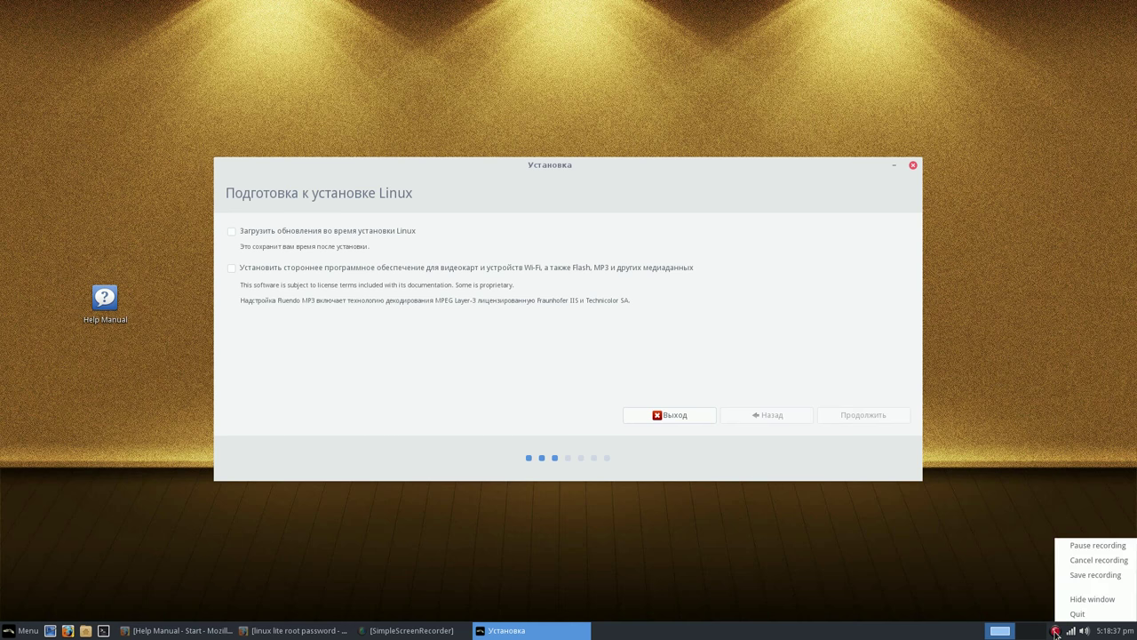
{"action": "left_click", "coordinate": [1077, 546]}
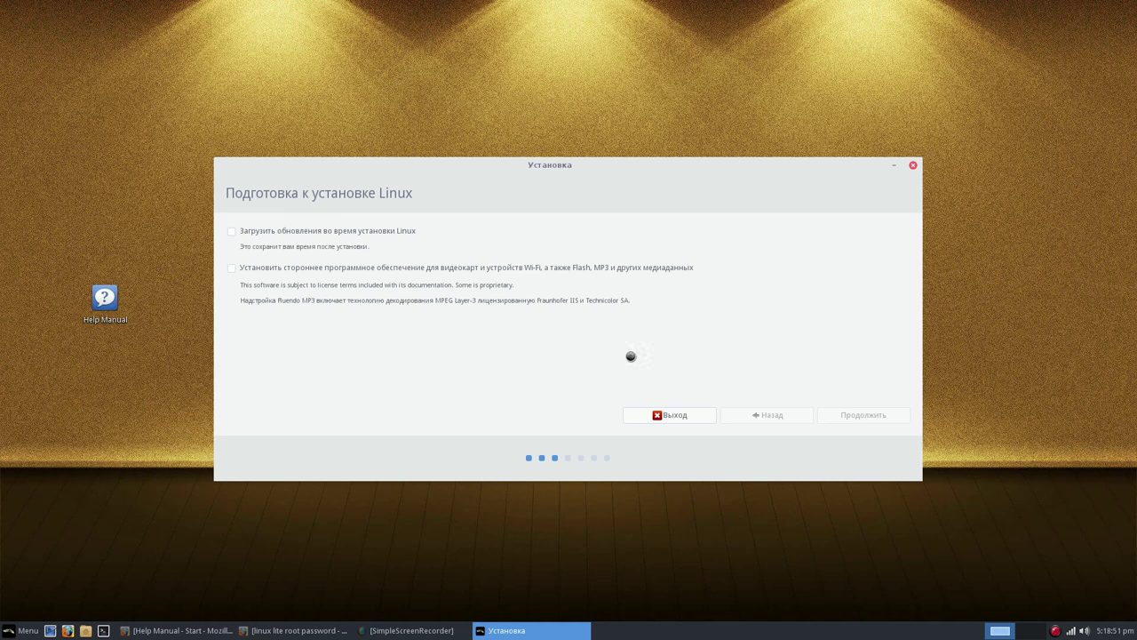
{"action": "left_click", "coordinate": [1055, 632]}
{"action": "left_click", "coordinate": [1080, 546]}
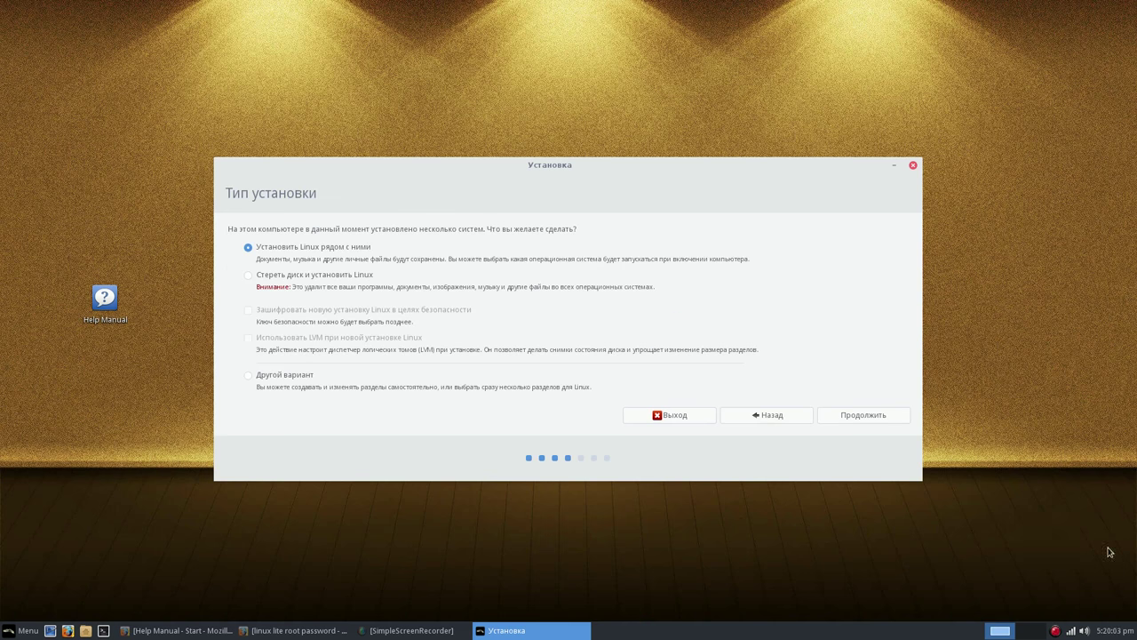
Step: Choose Другой вариант (manual partitioning) as the installation type and continue to the partition table
{"action": "left_click", "coordinate": [248, 378]}
{"action": "left_click", "coordinate": [858, 421]}
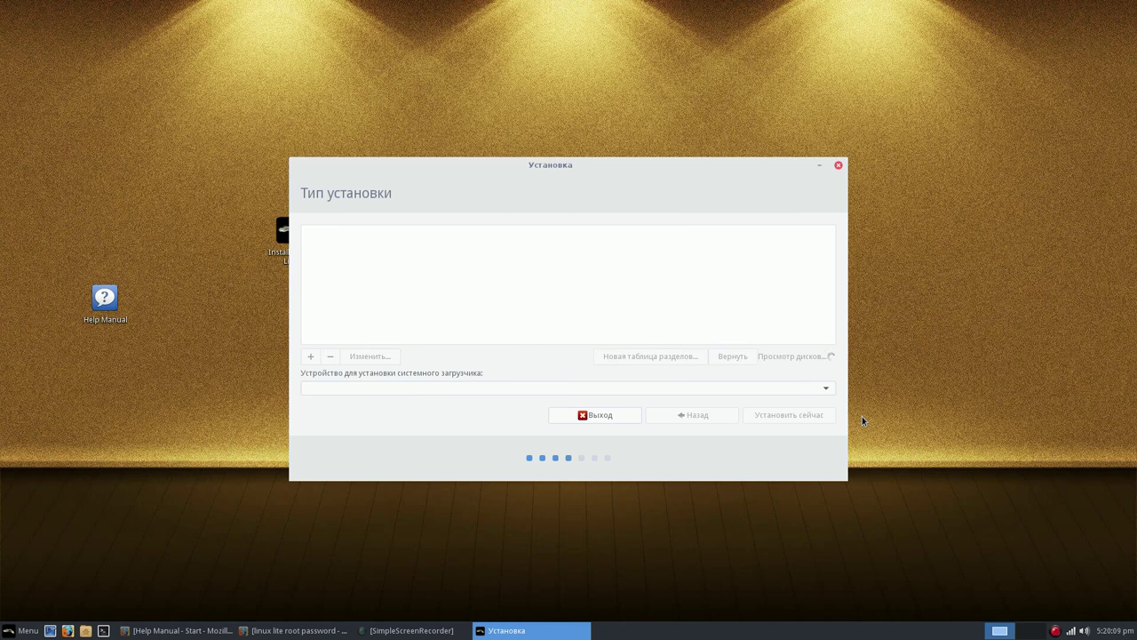
{"action": "right_click", "coordinate": [1056, 632]}
{"action": "left_click", "coordinate": [1071, 545]}
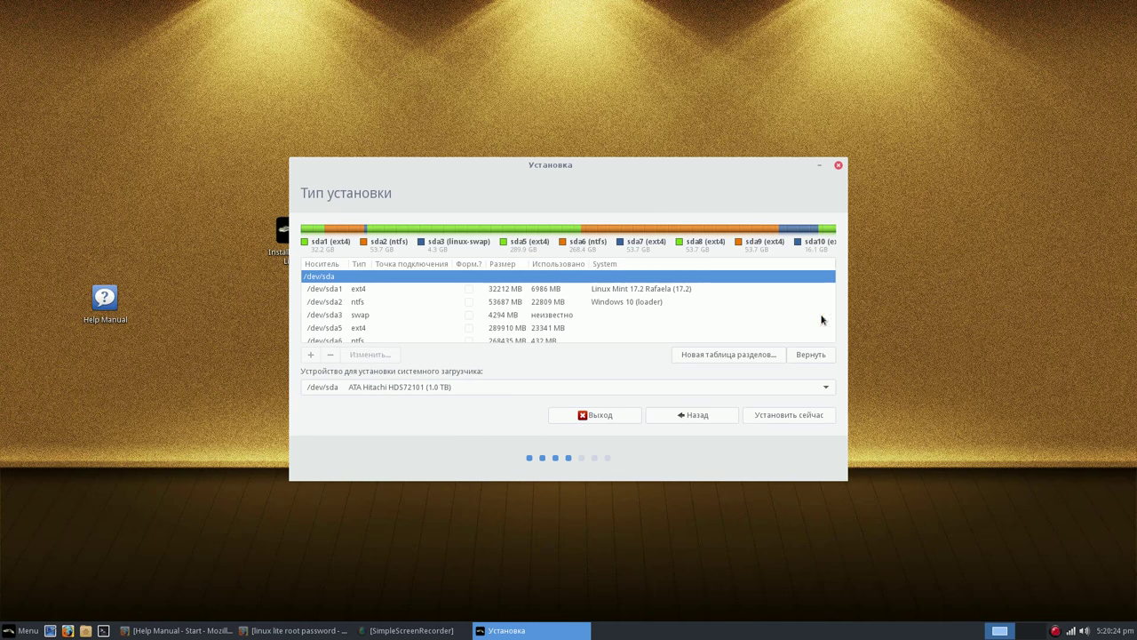
Step: Configure /dev/sda14 as a journaling Ext4 partition, formatted and mounted at /, and agree to write the earlier changes to disk
{"action": "scroll", "coordinate": [630, 266], "scroll_direction": "down", "scroll_amount": 3}
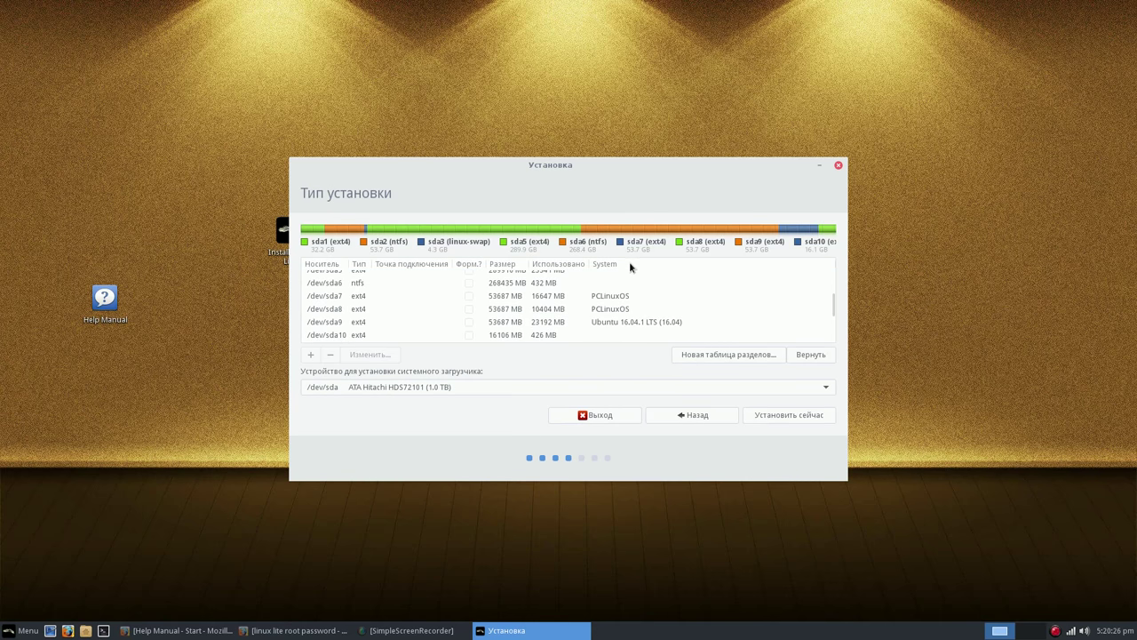
{"action": "scroll", "coordinate": [629, 261], "scroll_direction": "down", "scroll_amount": 3}
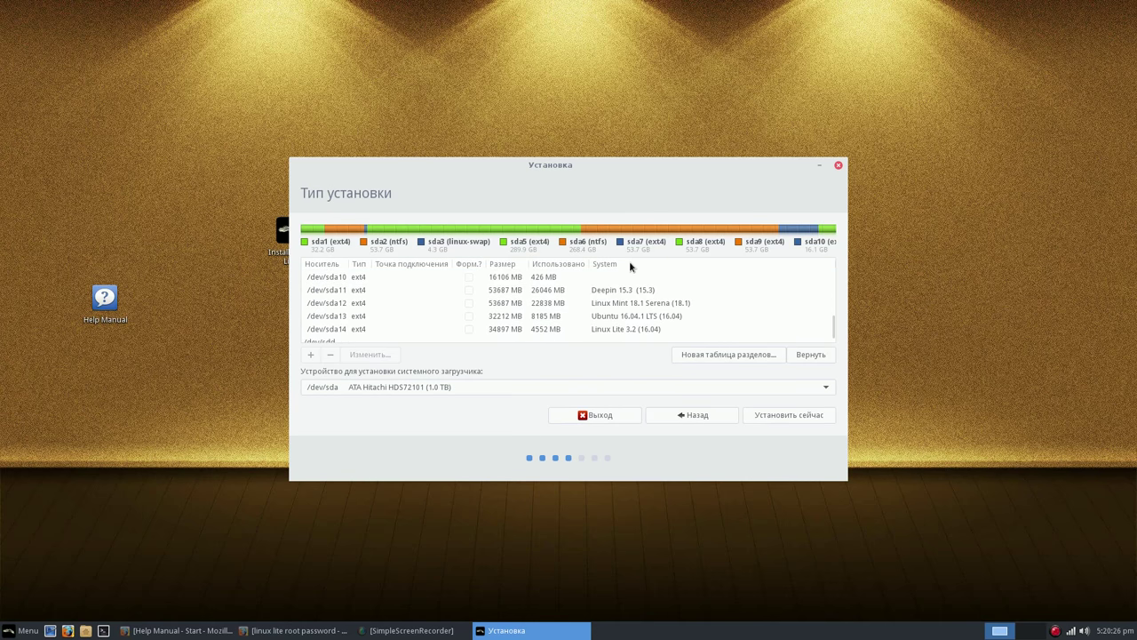
{"action": "left_click", "coordinate": [574, 329]}
{"action": "left_click", "coordinate": [360, 355]}
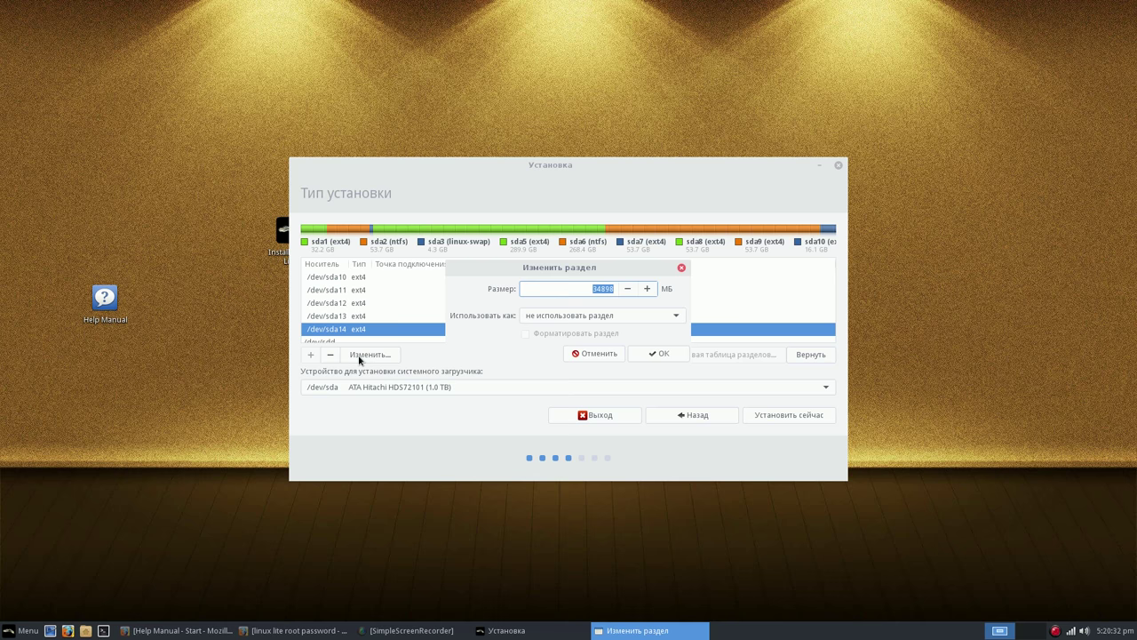
{"action": "left_click", "coordinate": [675, 317]}
{"action": "left_click", "coordinate": [671, 142]}
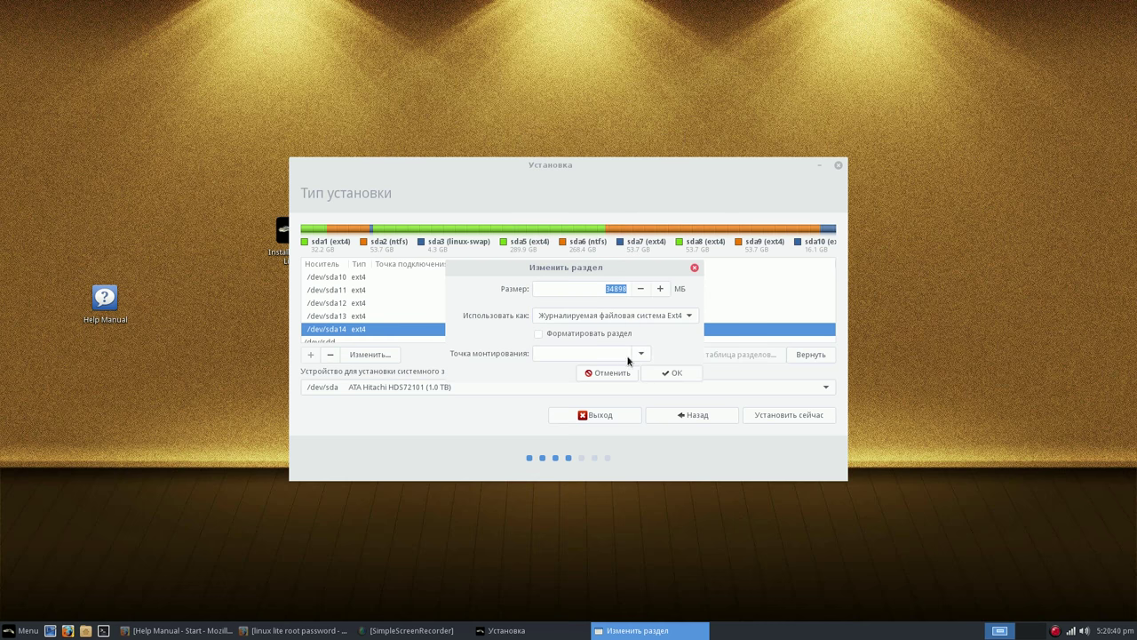
{"action": "left_click", "coordinate": [538, 336]}
{"action": "left_click", "coordinate": [642, 357]}
{"action": "left_click", "coordinate": [622, 365]}
{"action": "left_click", "coordinate": [681, 377]}
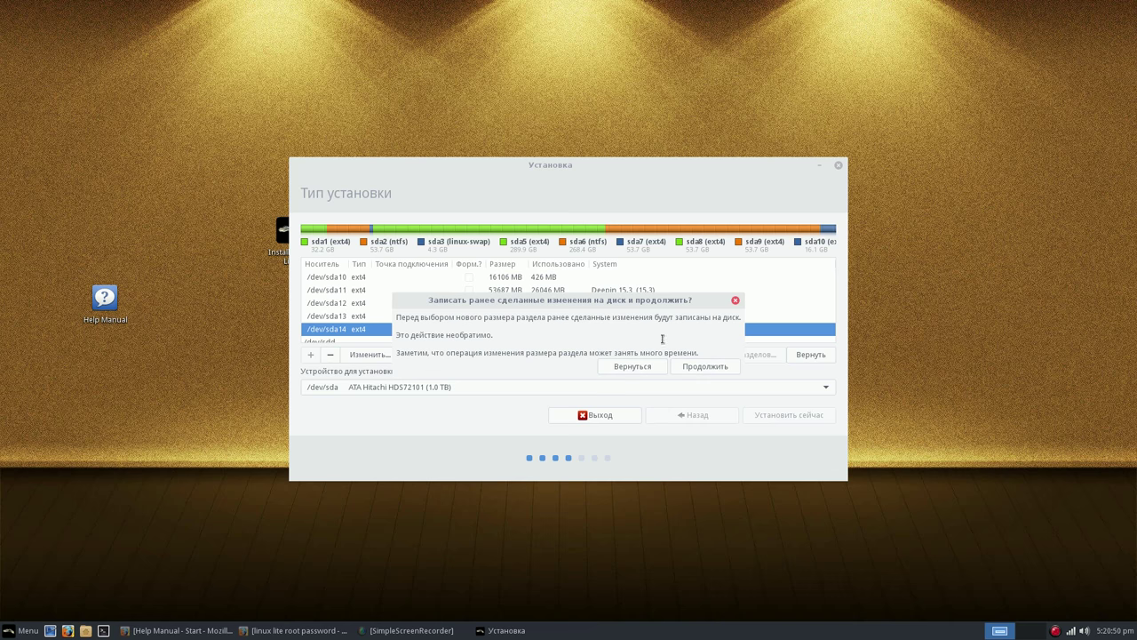
{"action": "left_click", "coordinate": [701, 368]}
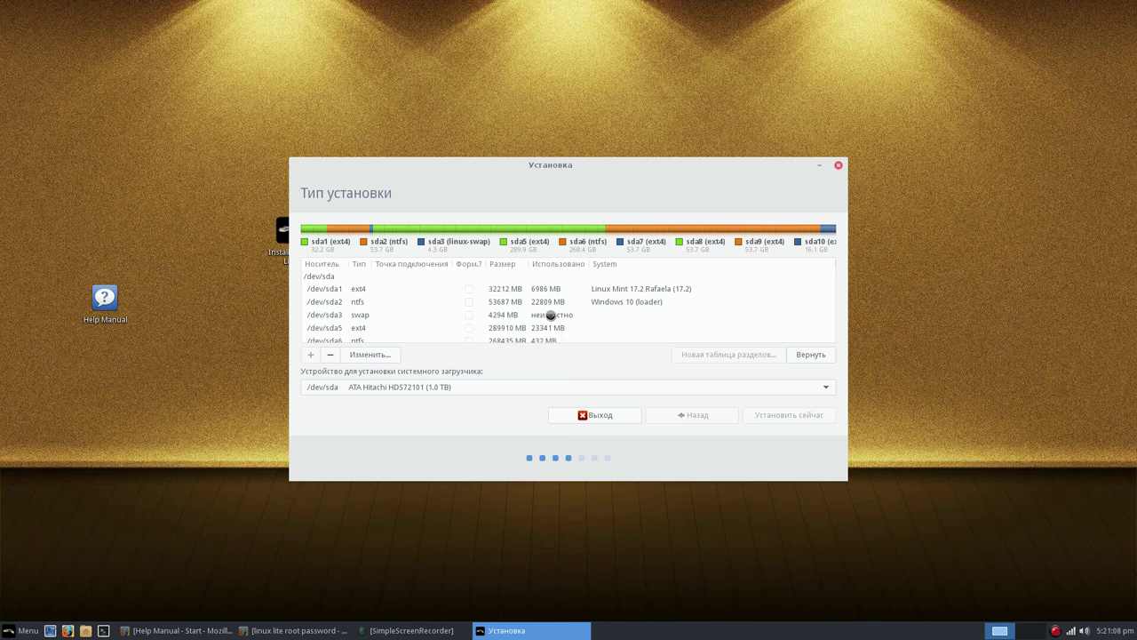
Step: Check the /dev/sda14 assignment in the partition list and keep the /dev/sda3 partition in use as the swap area (раздел подкачки)
{"action": "left_click", "coordinate": [551, 314]}
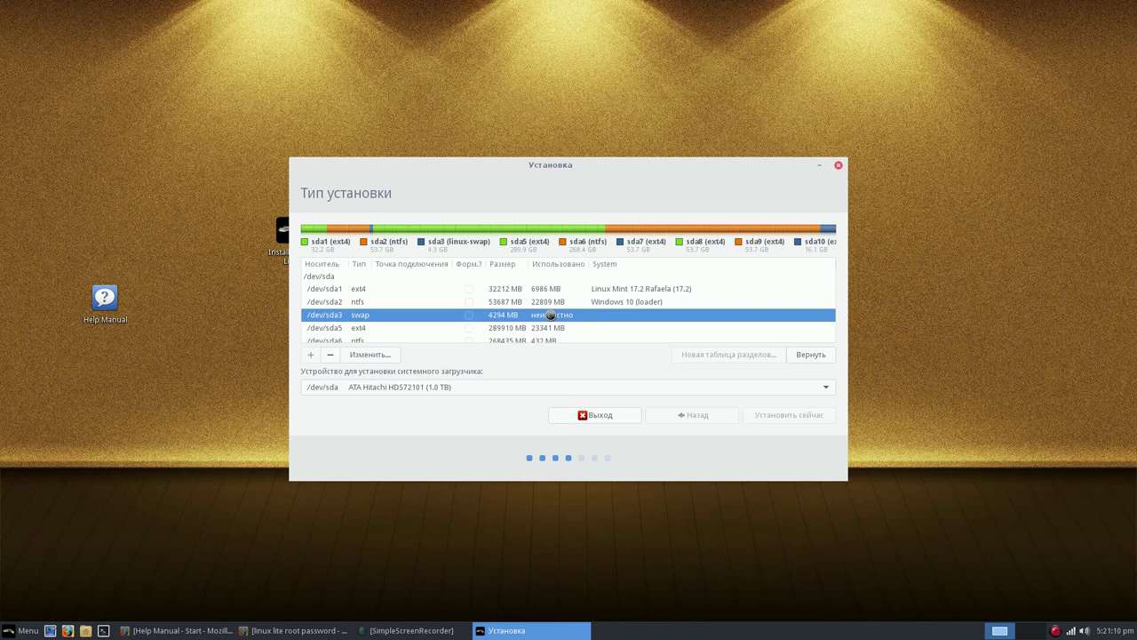
{"action": "left_click", "coordinate": [381, 354]}
{"action": "right_click", "coordinate": [1055, 633]}
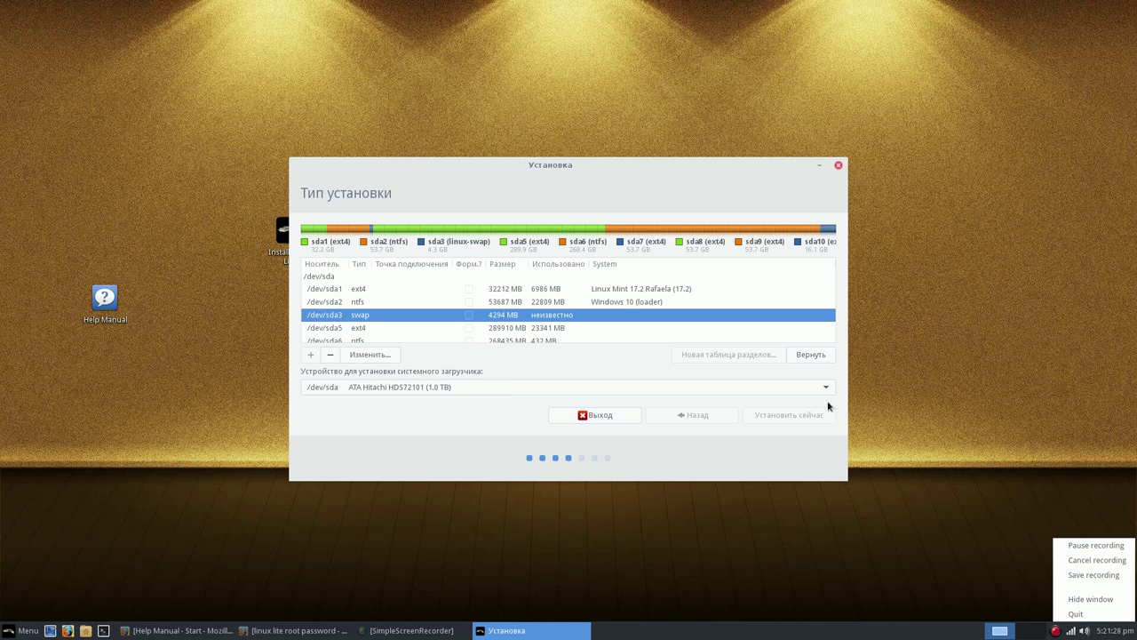
{"action": "left_click", "coordinate": [658, 315]}
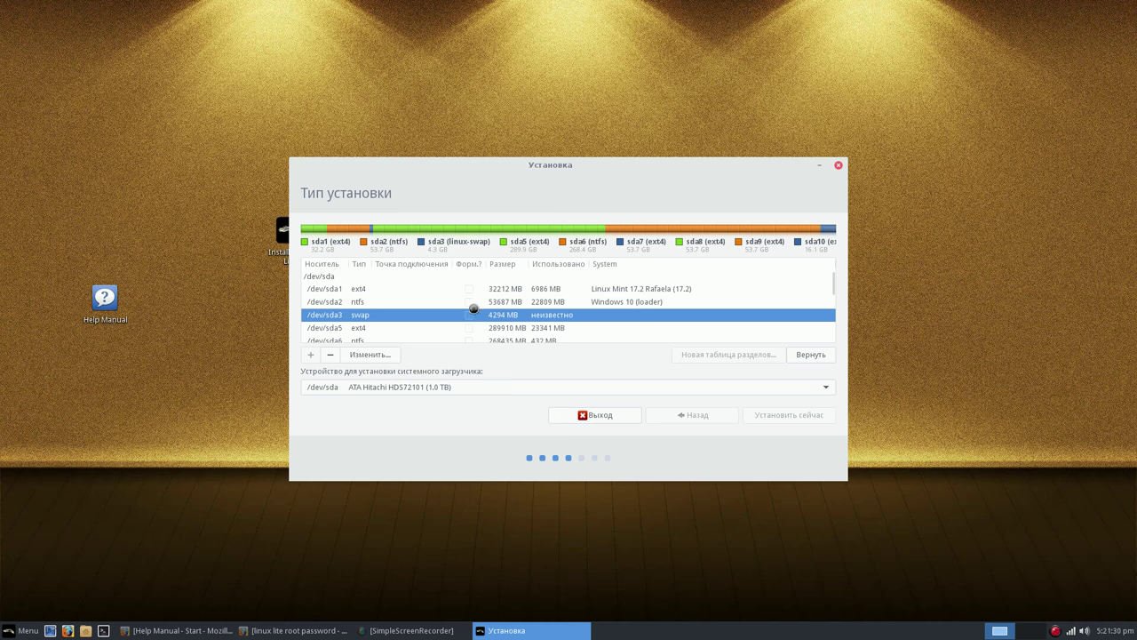
{"action": "left_click", "coordinate": [382, 356]}
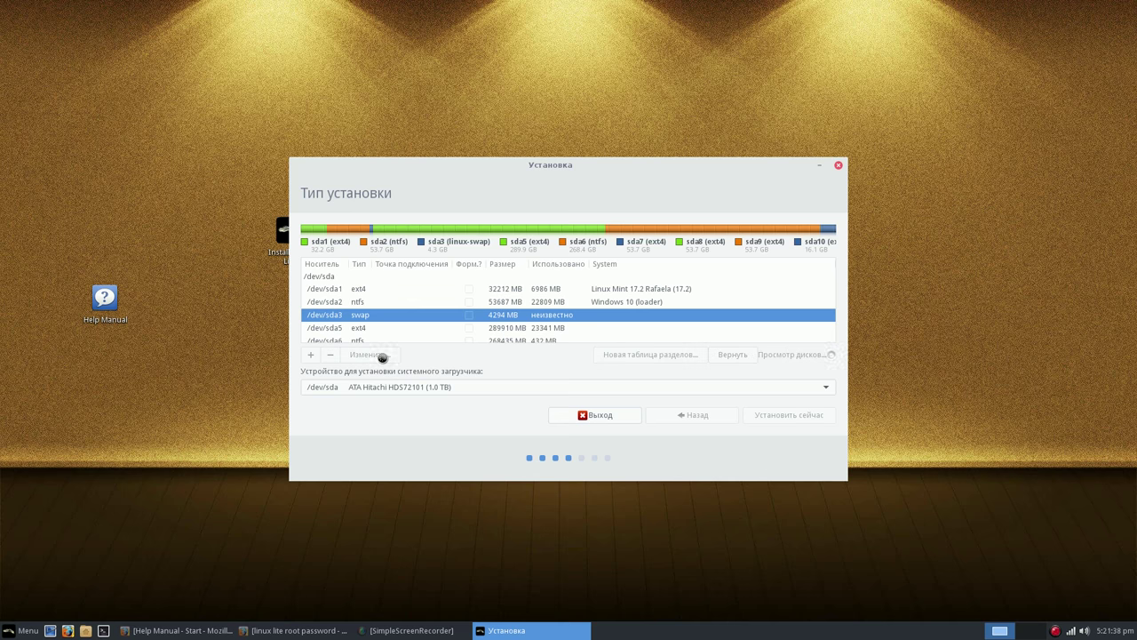
{"action": "right_click", "coordinate": [1055, 632]}
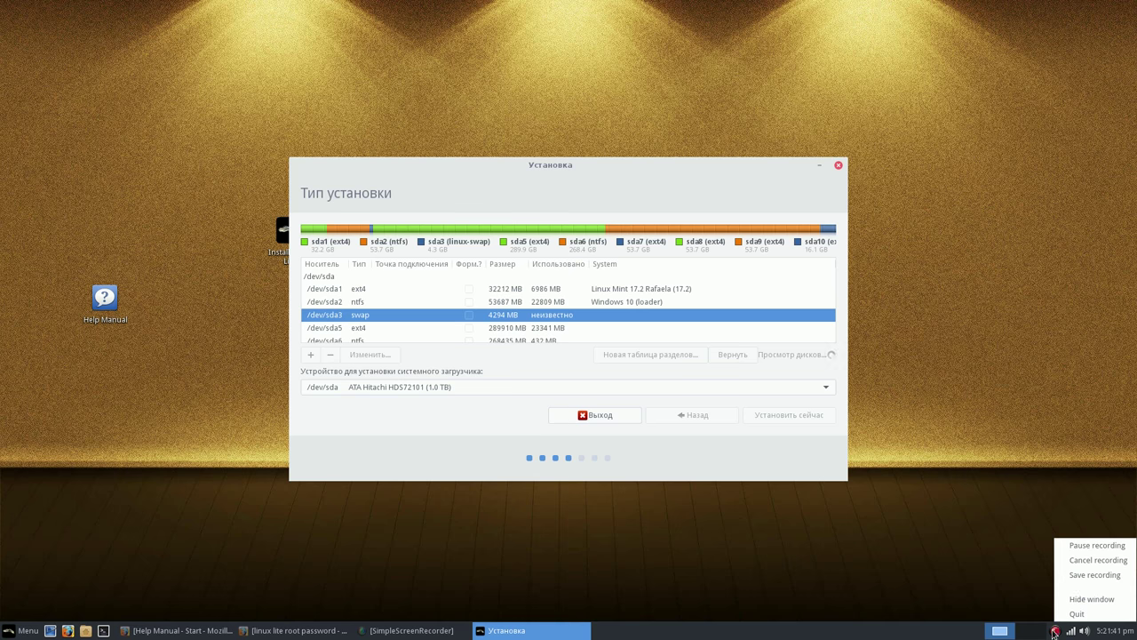
{"action": "left_click", "coordinate": [1093, 545]}
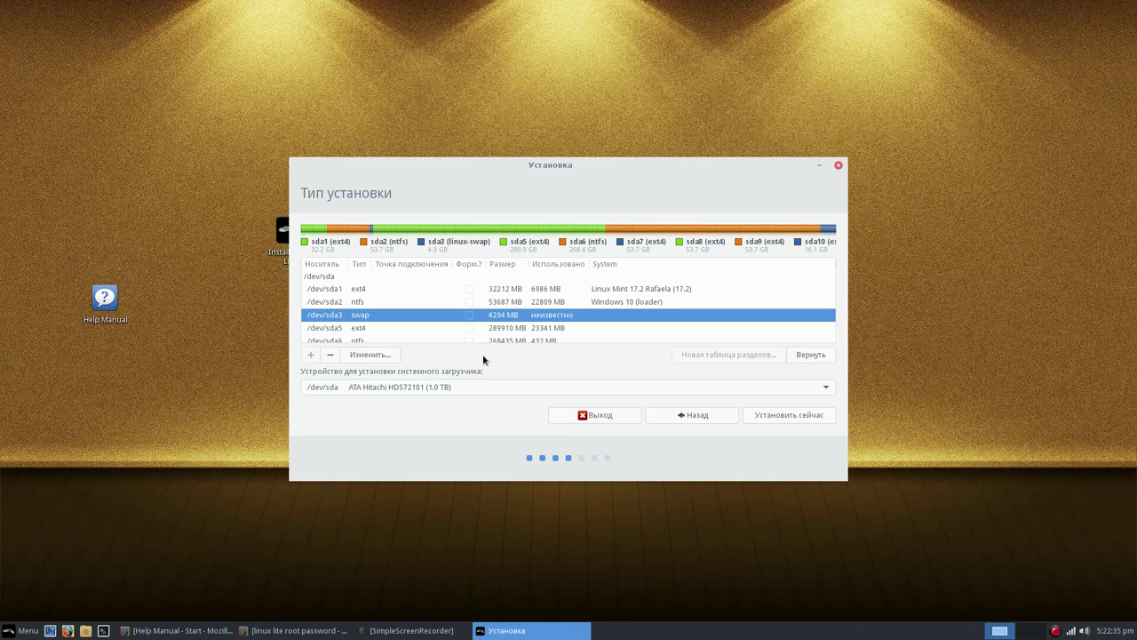
{"action": "scroll", "coordinate": [527, 332], "scroll_direction": "down", "scroll_amount": 5}
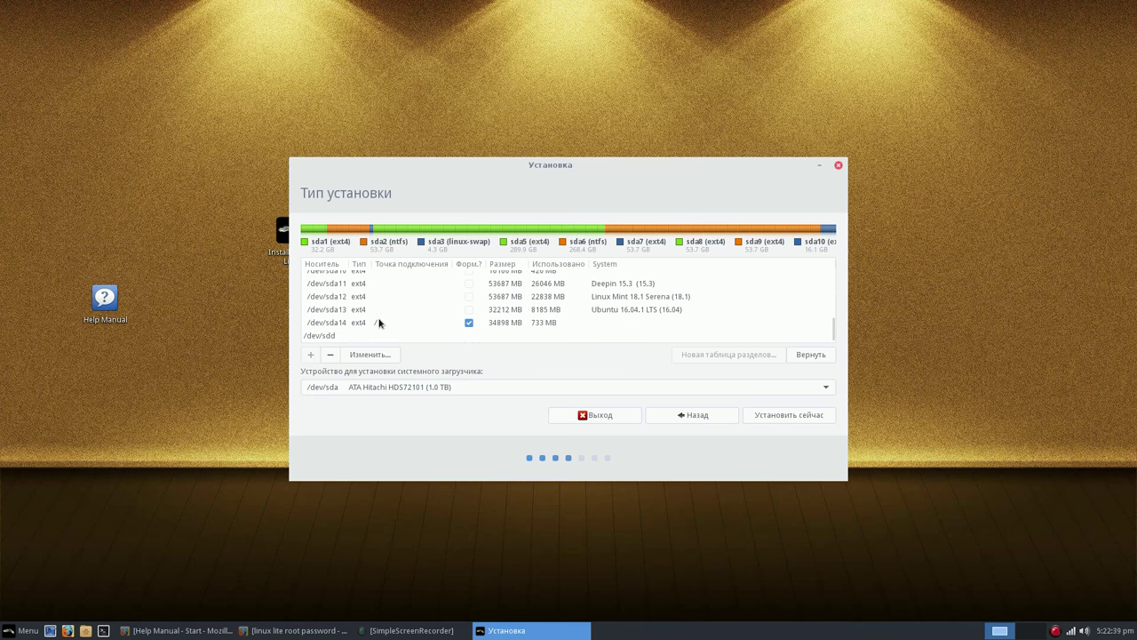
{"action": "scroll", "coordinate": [480, 333], "scroll_direction": "up", "scroll_amount": 4}
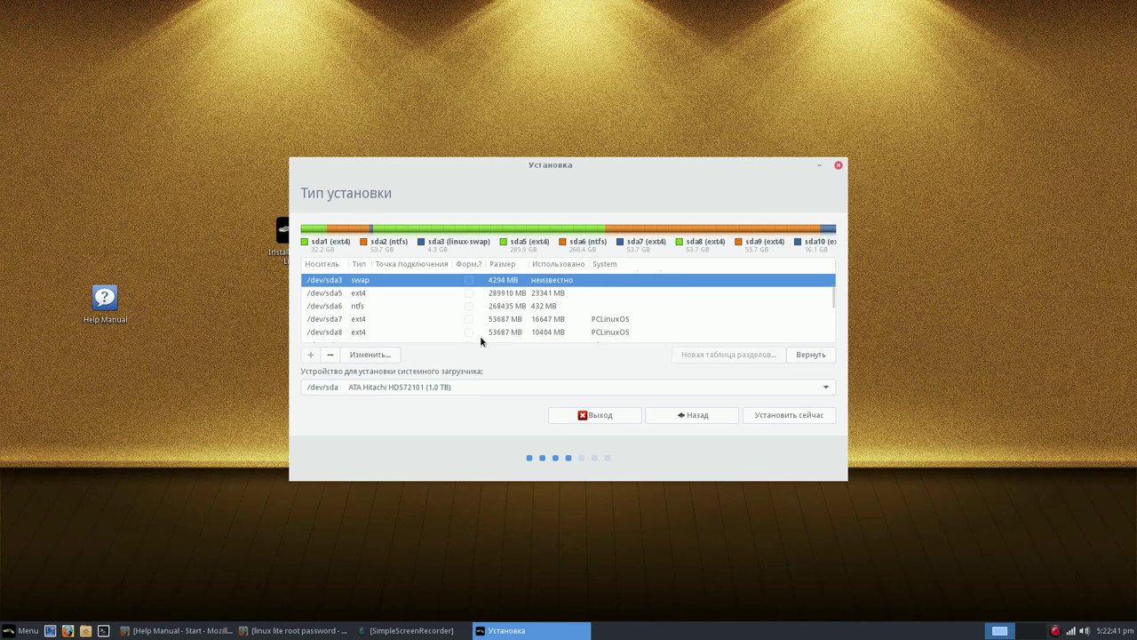
{"action": "left_click", "coordinate": [370, 354]}
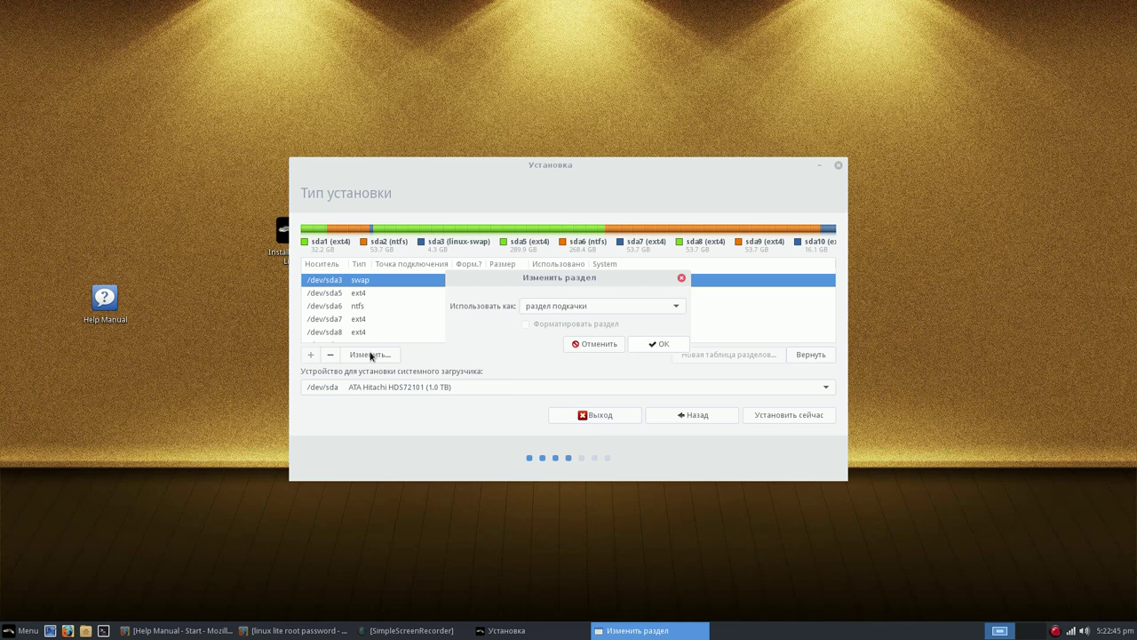
{"action": "left_click", "coordinate": [671, 346]}
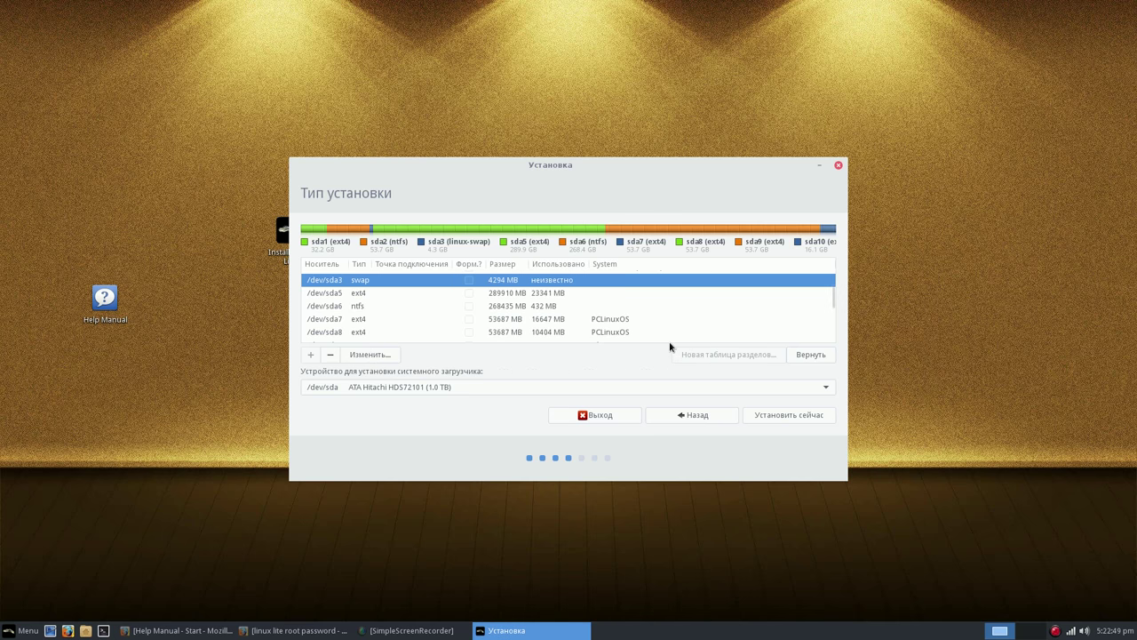
Step: Start the installation with the boot loader on /dev/sda, and accept the English (UK) keyboard layout
{"action": "left_click", "coordinate": [791, 420]}
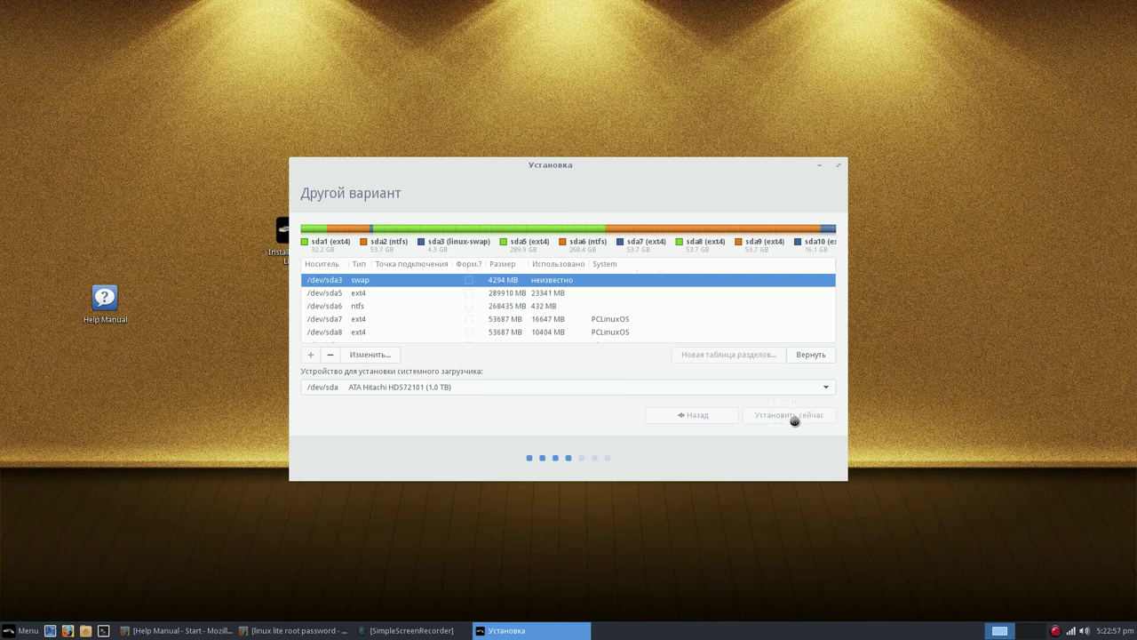
{"action": "right_click", "coordinate": [1056, 631]}
{"action": "left_click", "coordinate": [1084, 545]}
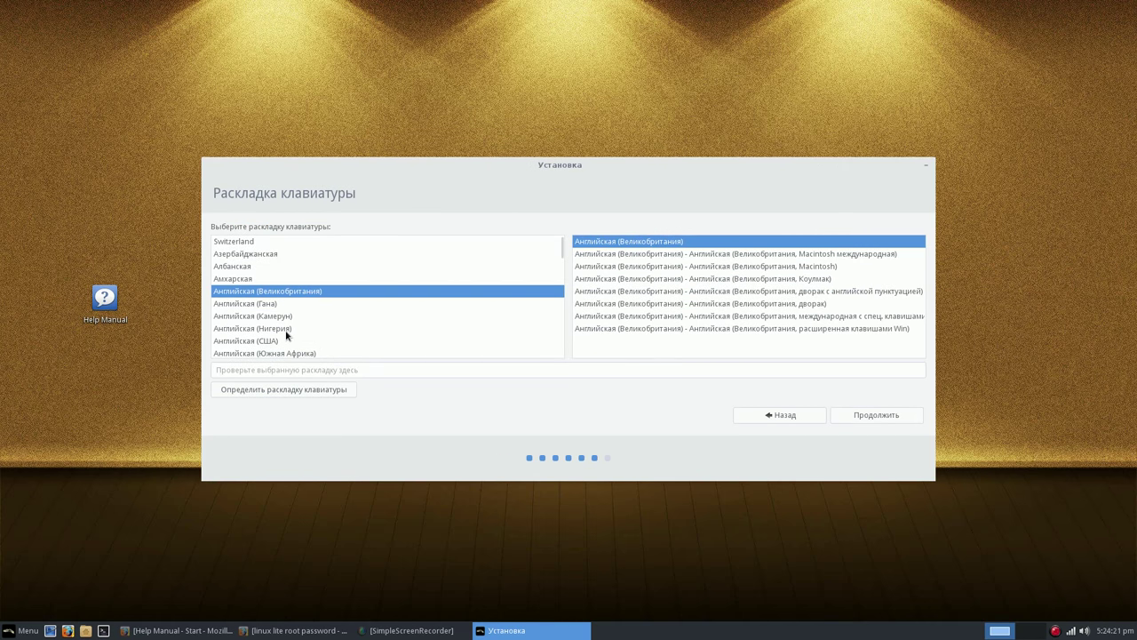
{"action": "left_click", "coordinate": [895, 418]}
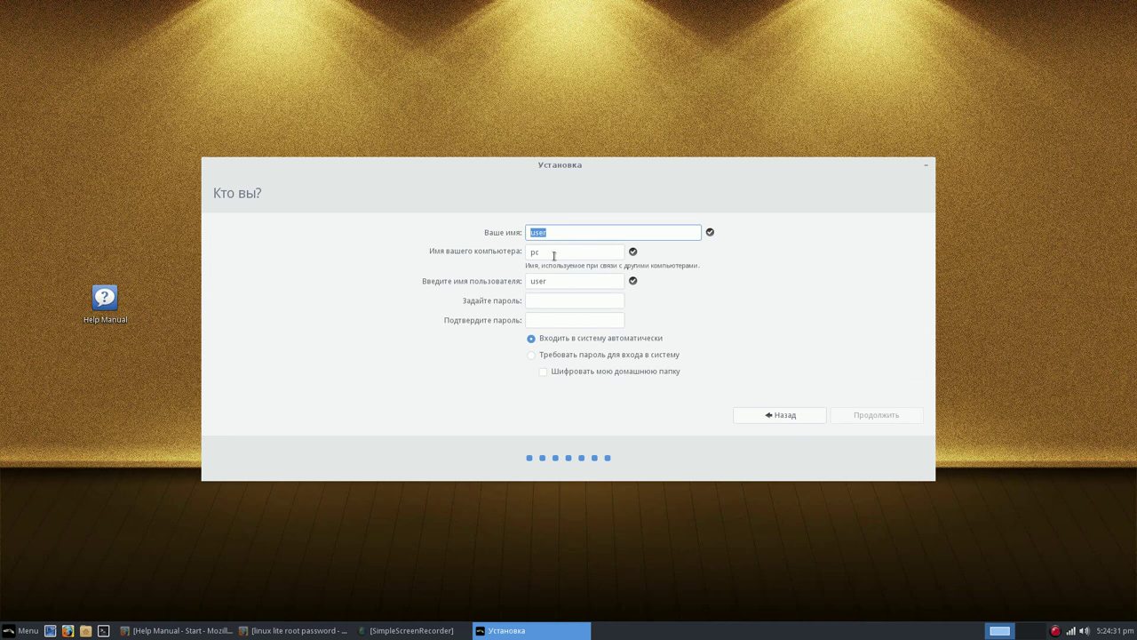
Step: Enter and confirm the account password on the Кто вы? page, keep automatic login, and continue the installation
{"action": "left_click", "coordinate": [556, 301]}
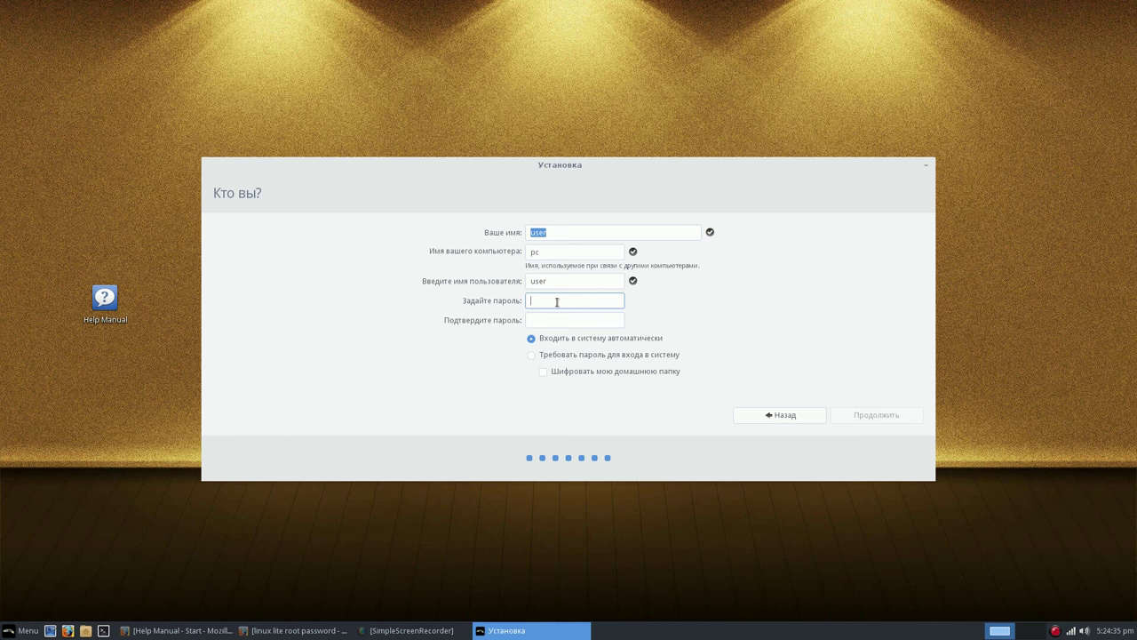
{"action": "type", "text": "1"}
{"action": "left_click", "coordinate": [601, 322]}
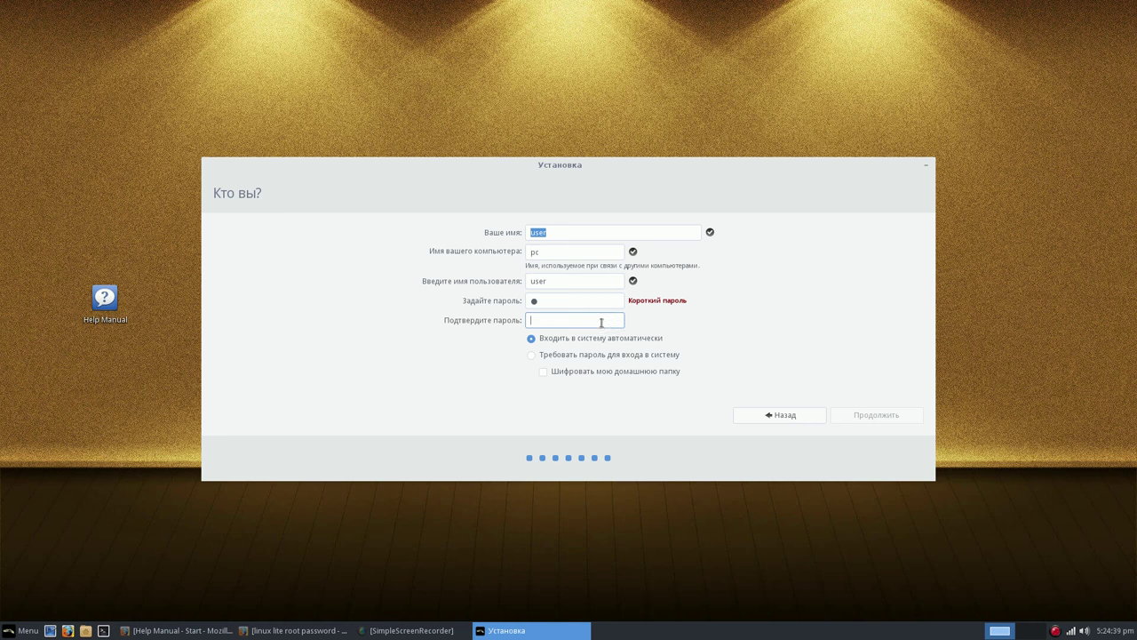
{"action": "type", "text": "1"}
{"action": "left_click", "coordinate": [880, 419]}
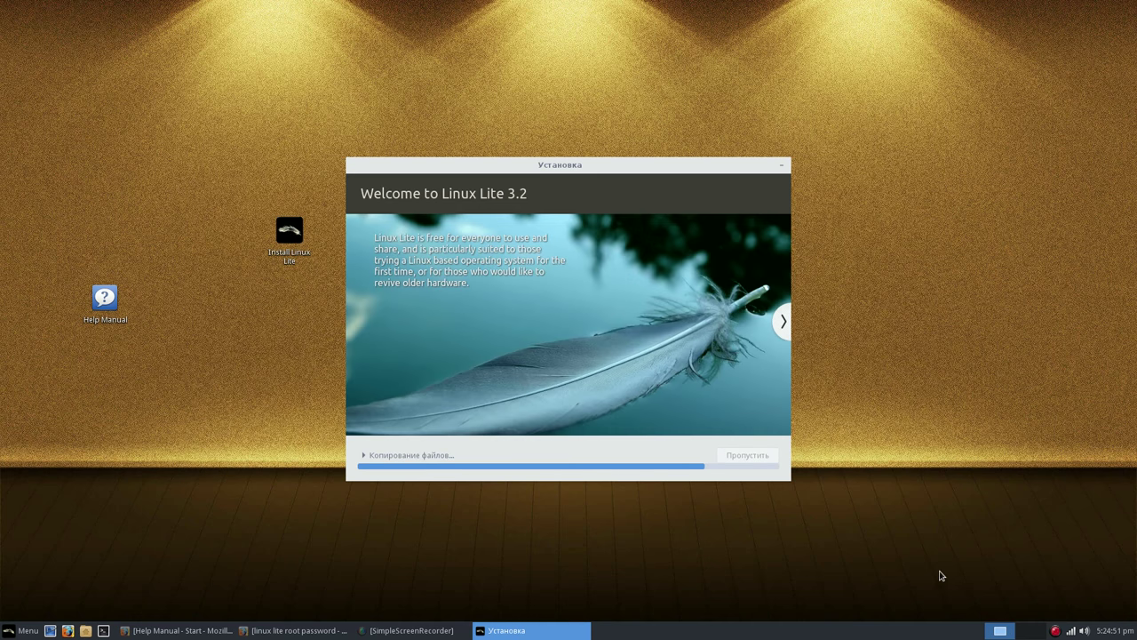
{"action": "right_click", "coordinate": [1056, 633]}
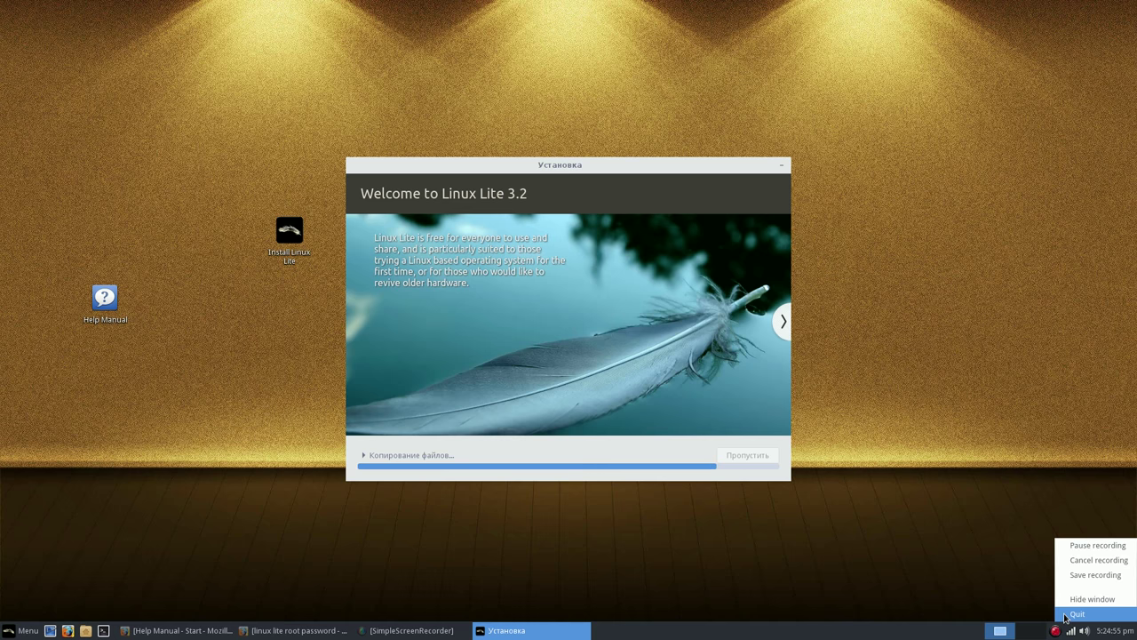
{"action": "left_click", "coordinate": [1066, 545]}
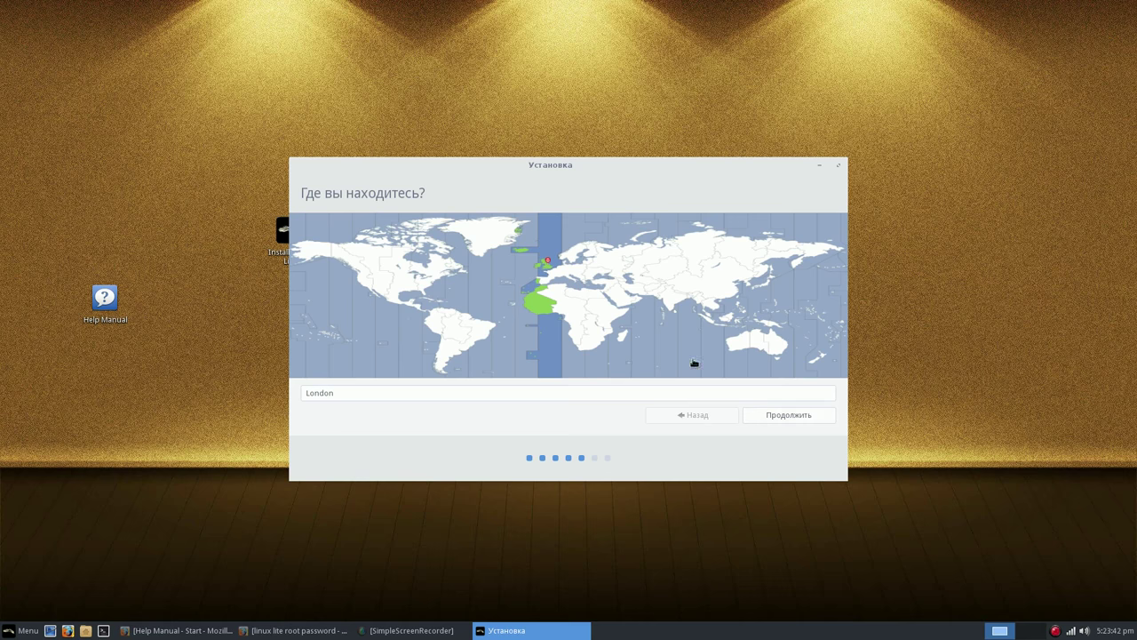
Step: Accept London as the time zone location and continue
{"action": "left_click", "coordinate": [801, 415]}
{"action": "right_click", "coordinate": [1056, 630]}
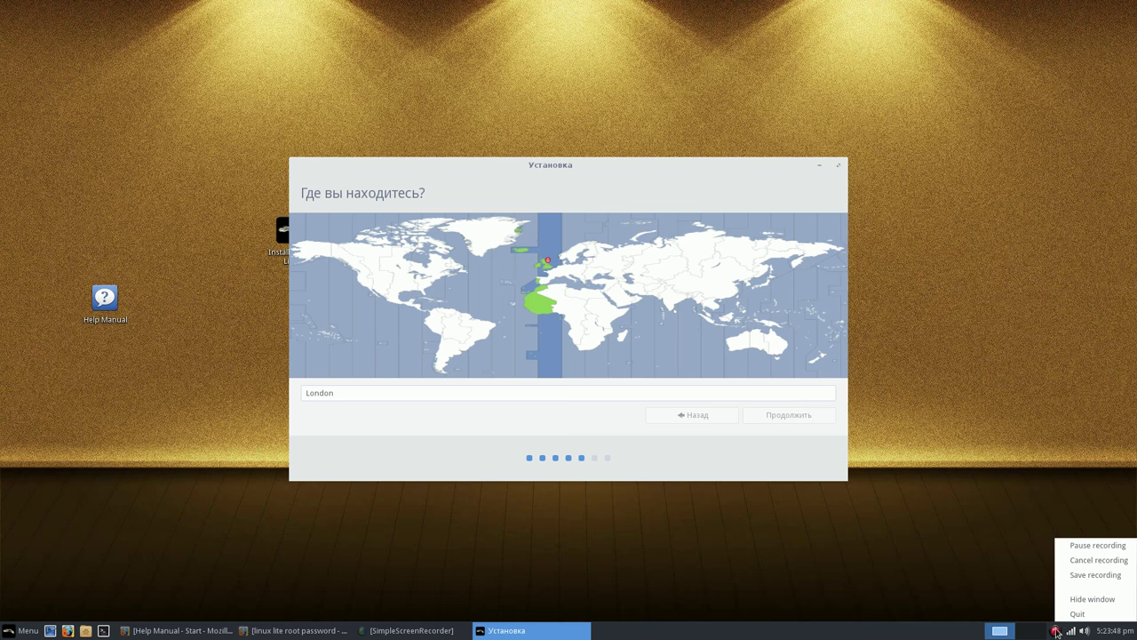
{"action": "left_click", "coordinate": [1079, 546]}
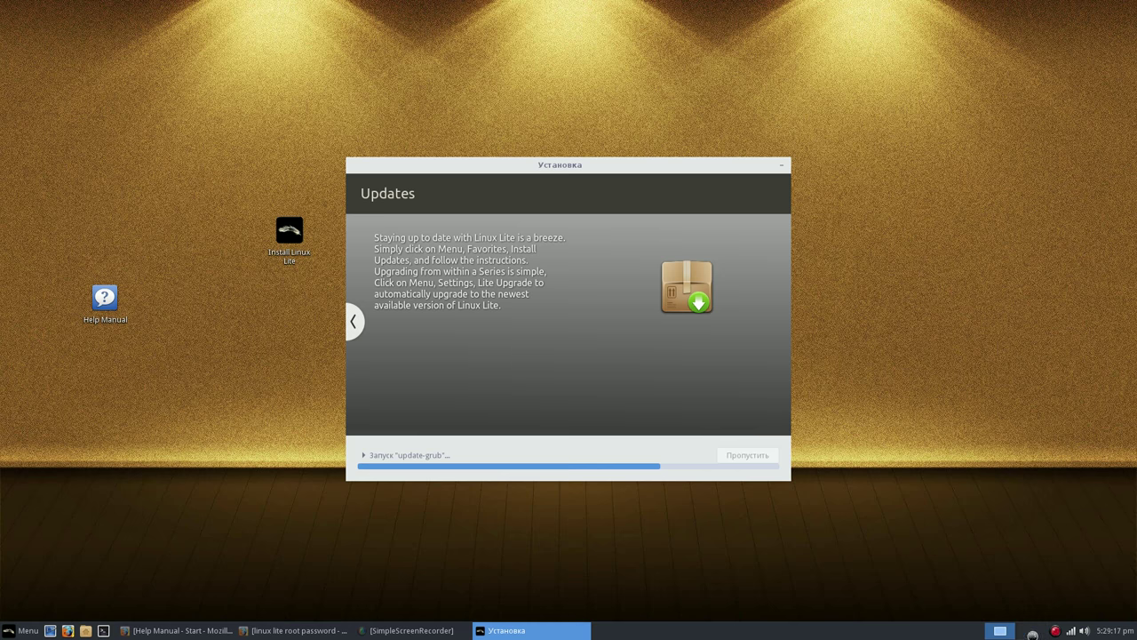
Step: After the installation ends, choose to continue testing the live session instead of restarting the computer
{"action": "right_click", "coordinate": [1055, 632]}
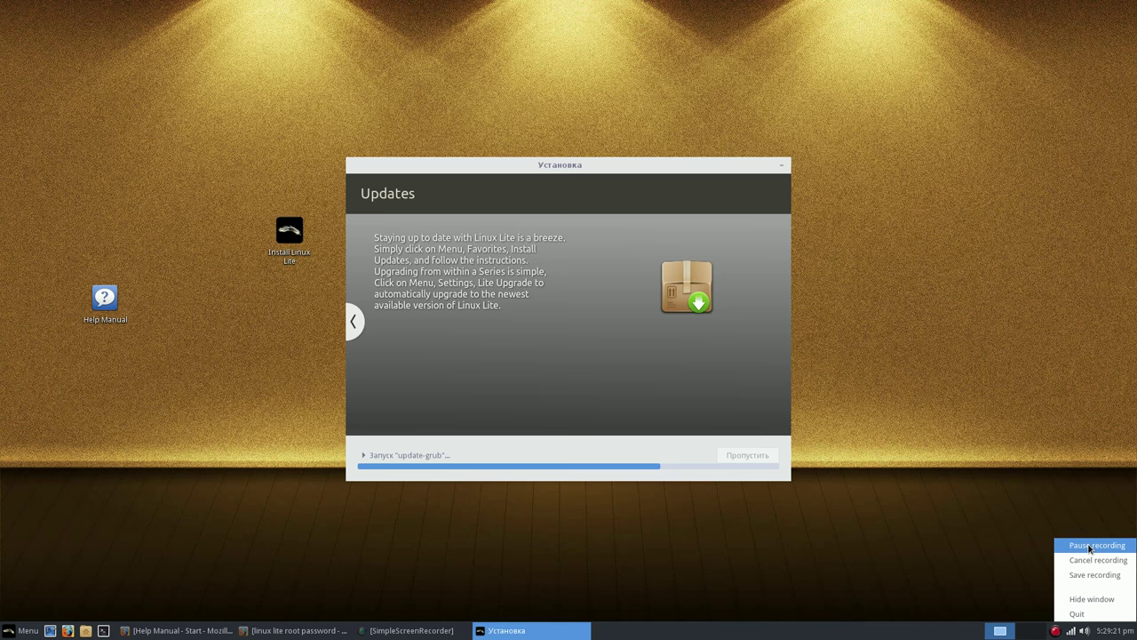
{"action": "left_click", "coordinate": [1090, 548]}
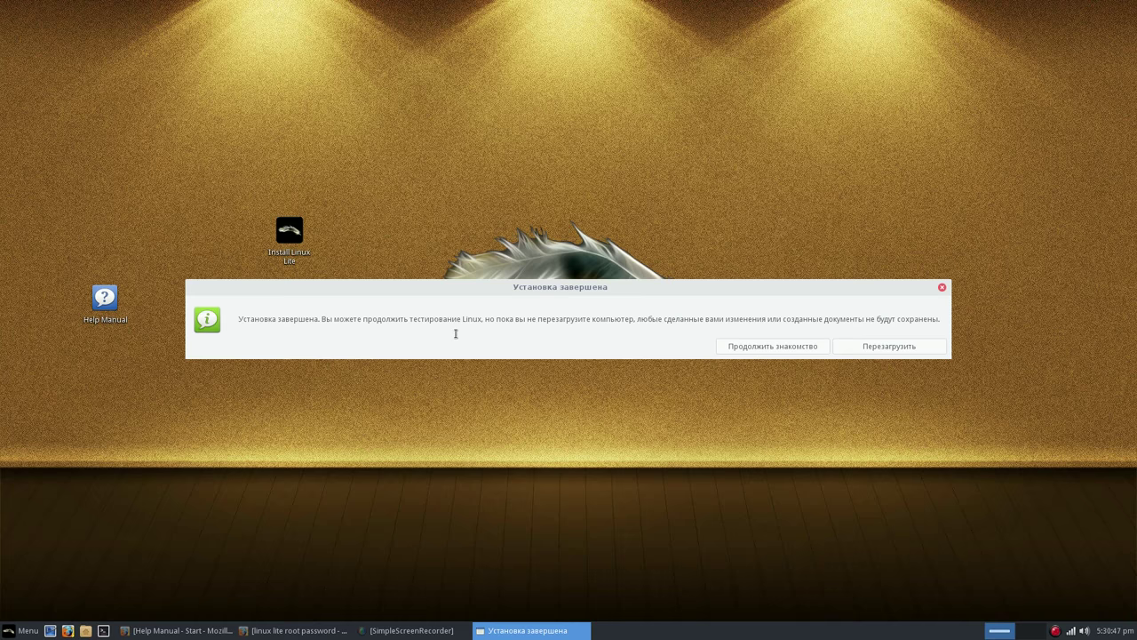
{"action": "left_click", "coordinate": [784, 349]}
{"action": "right_click", "coordinate": [1057, 631]}
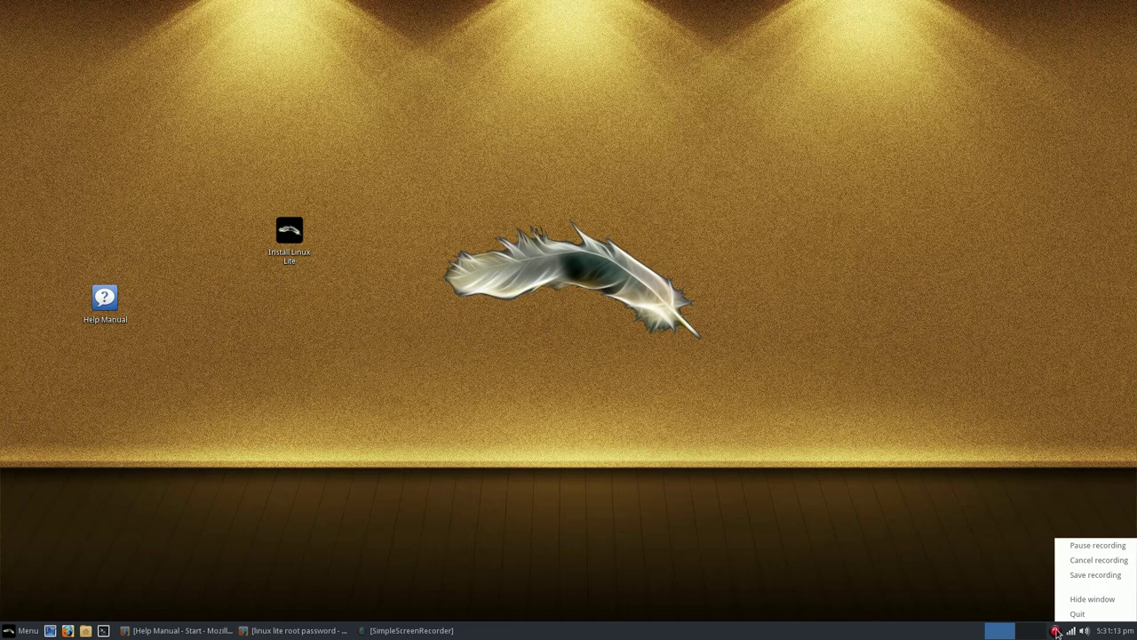